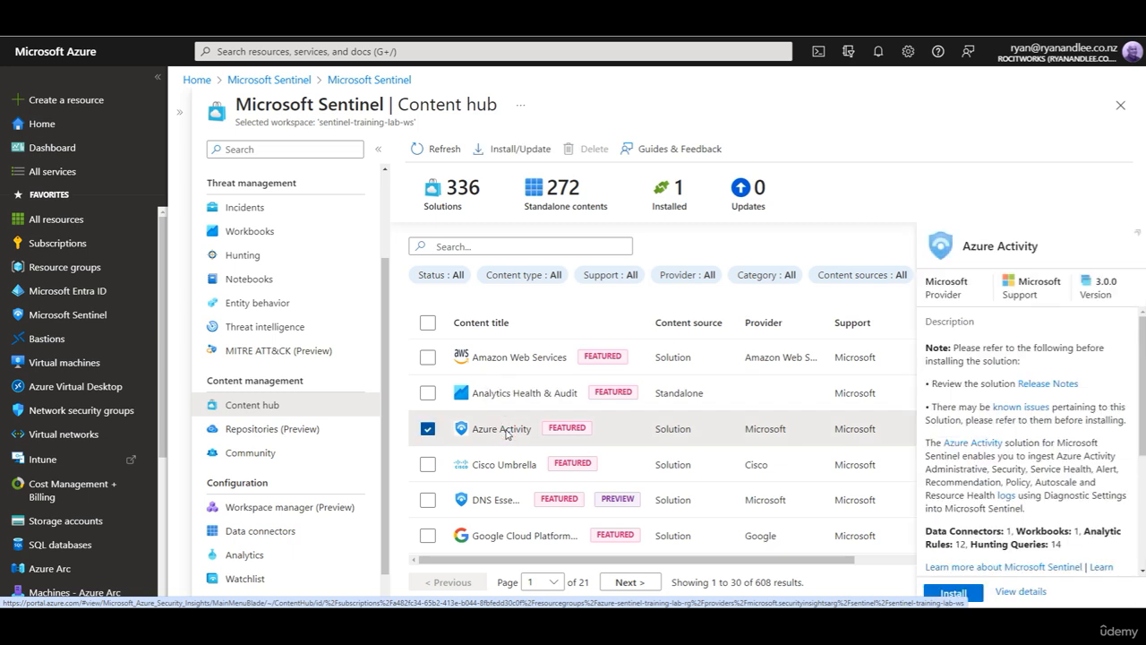
# Step: Install the Azure Activity solution from the Content hub
pyautogui.click(954, 594)
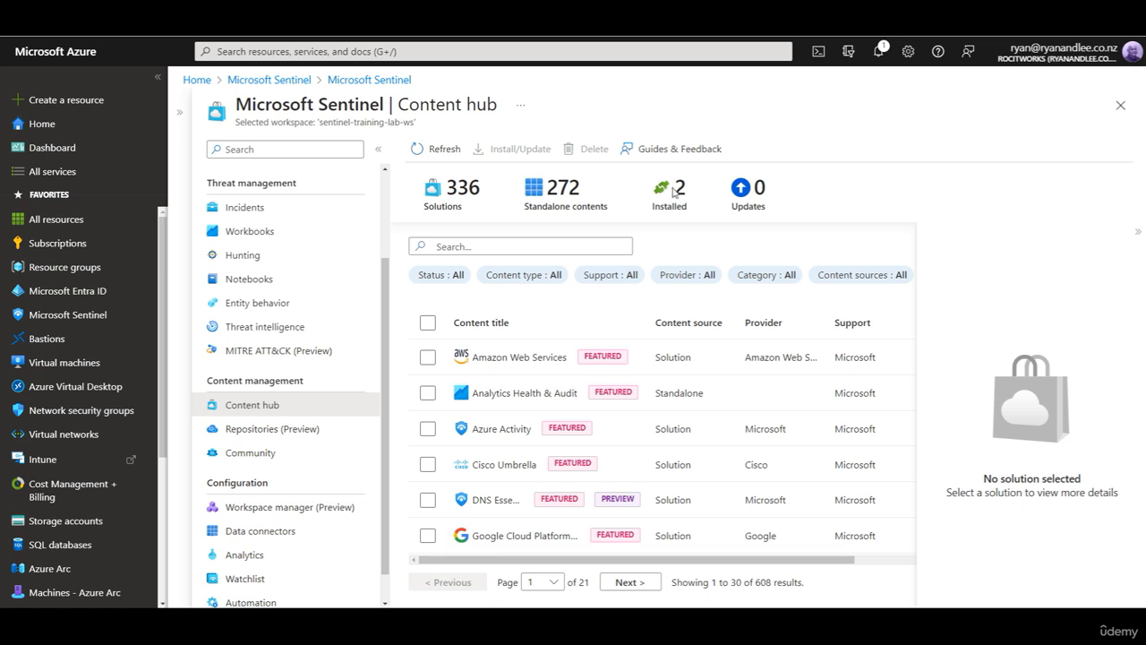
# Step: Refresh the data connectors list and open the Azure Activity connector page
pyautogui.click(259, 534)
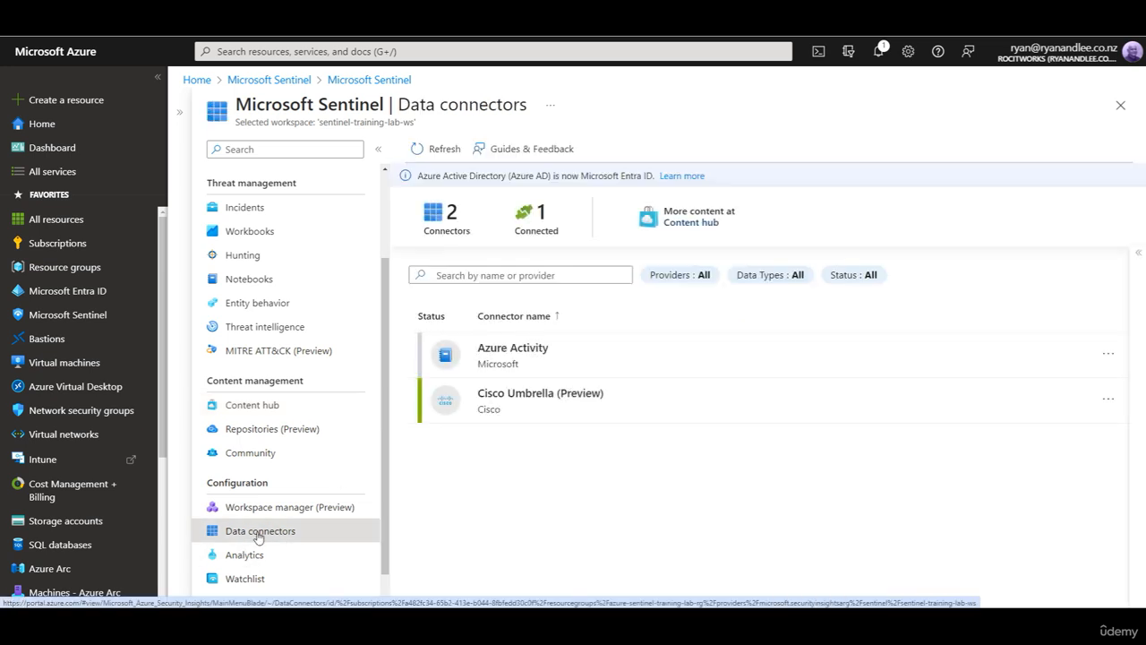
pyautogui.click(431, 151)
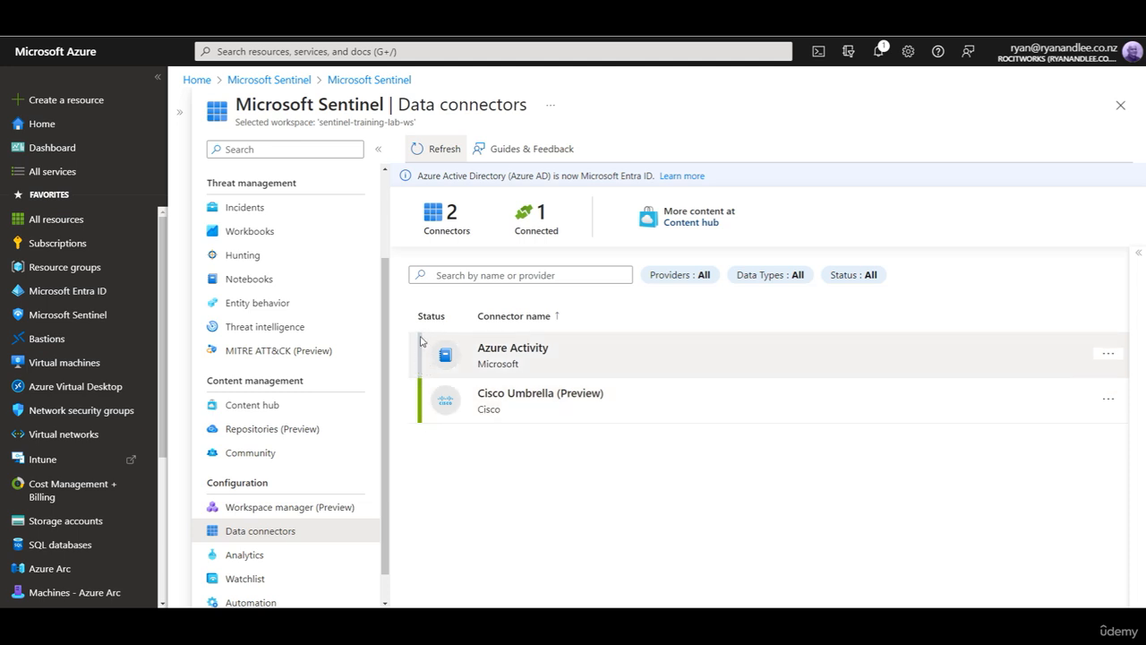
pyautogui.click(527, 360)
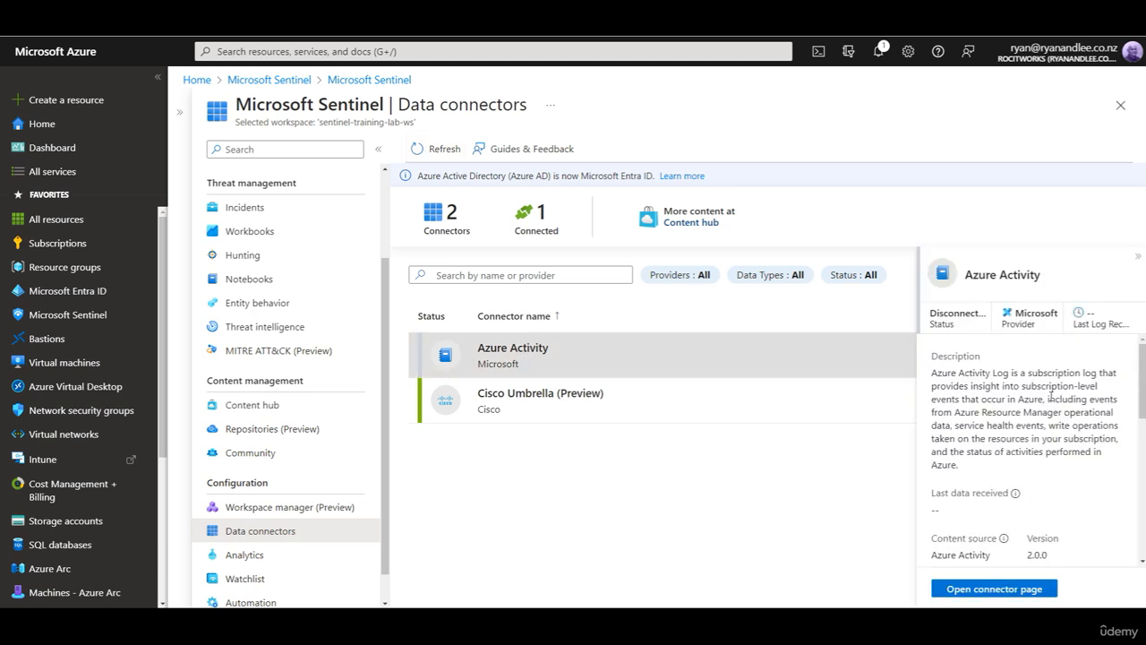
pyautogui.click(1009, 593)
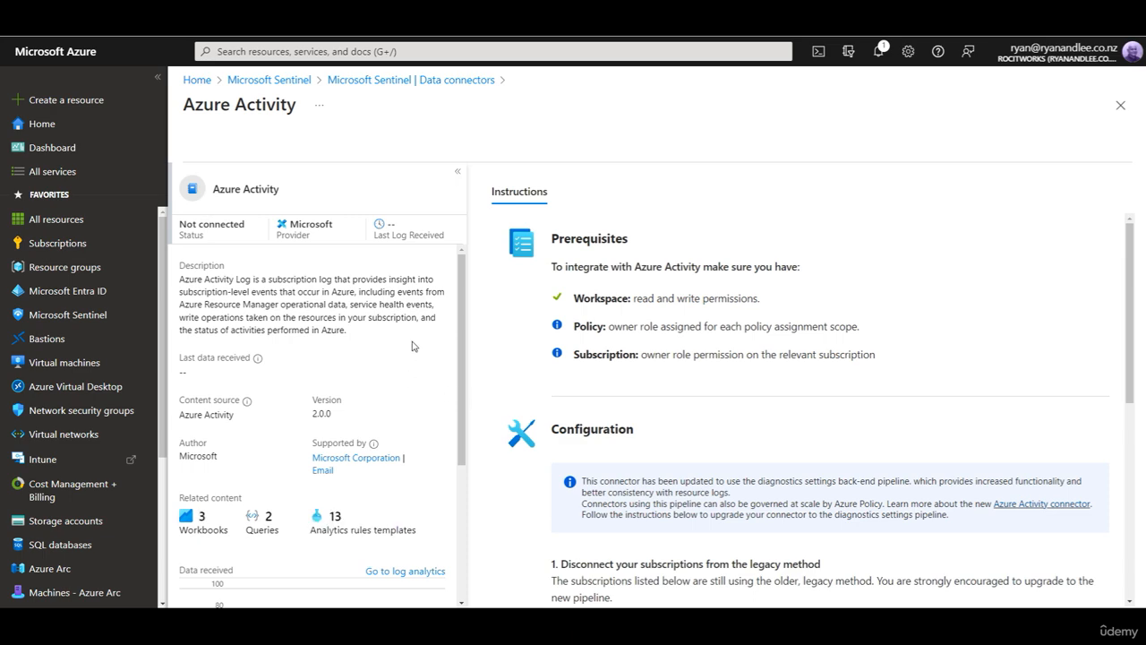
# Step: View the AzureActivity query results in Log Analytics, then switch to the Resource groups list
pyautogui.scroll(-5, 627, 351)
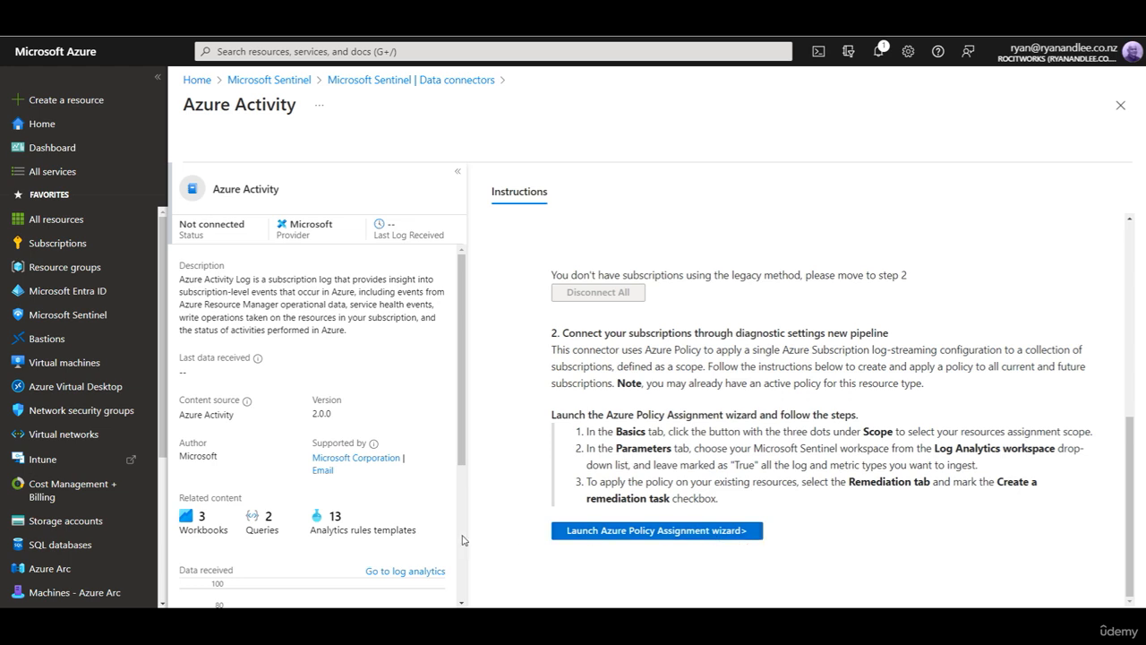
pyautogui.scroll(-2, 417, 488)
pyautogui.scroll(-1, 417, 487)
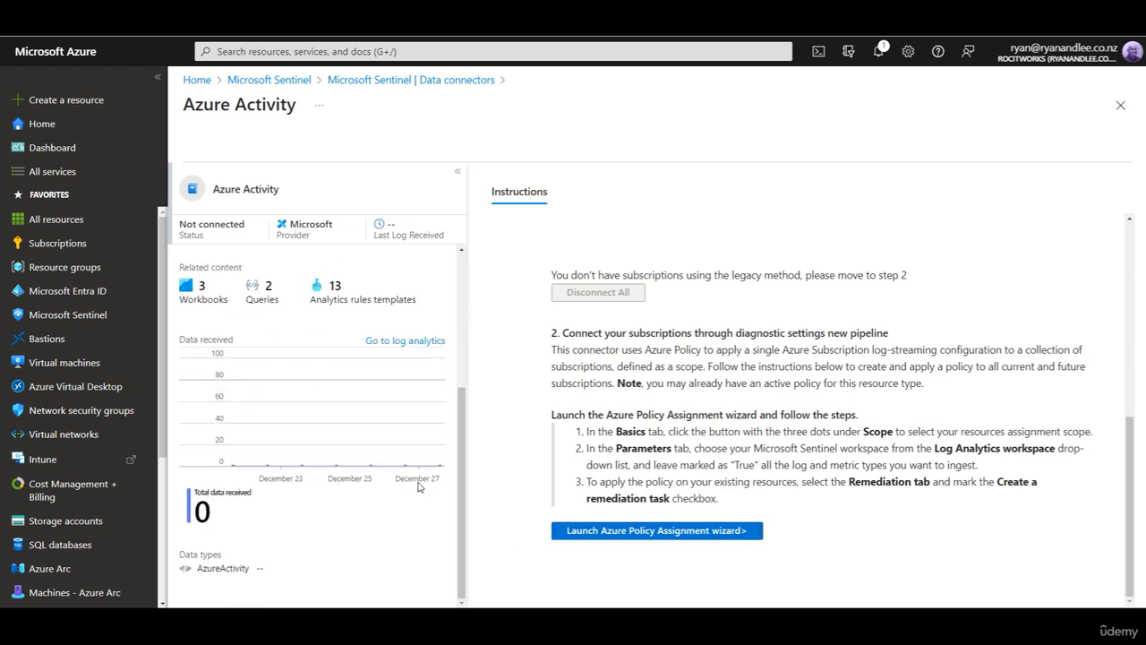
pyautogui.click(421, 342)
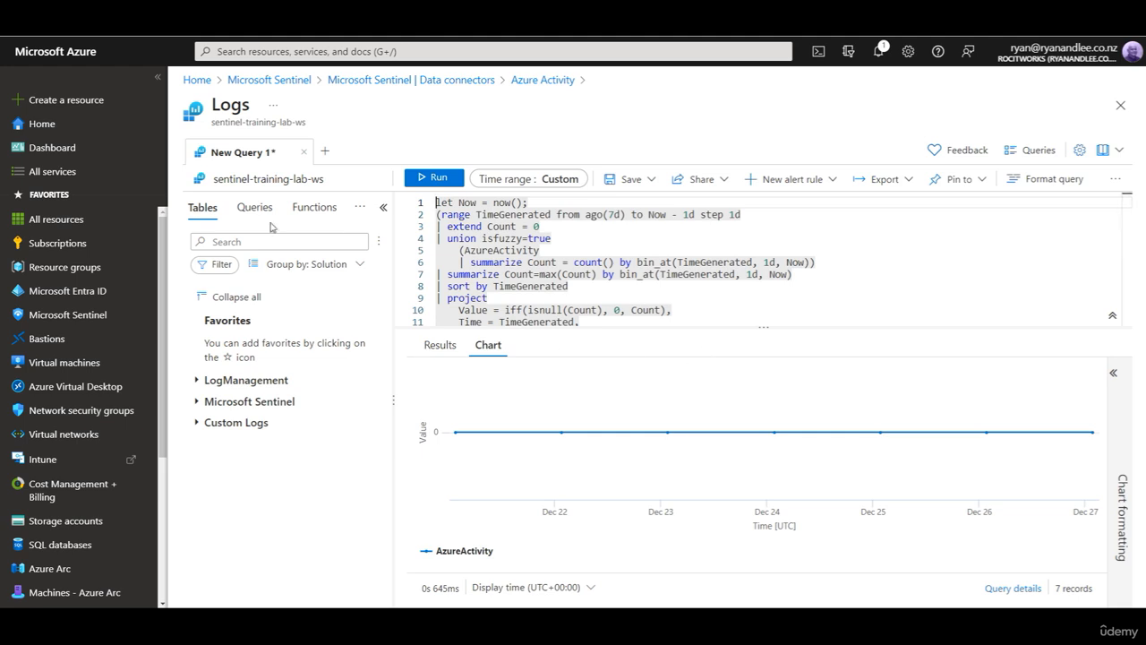
pyautogui.click(62, 268)
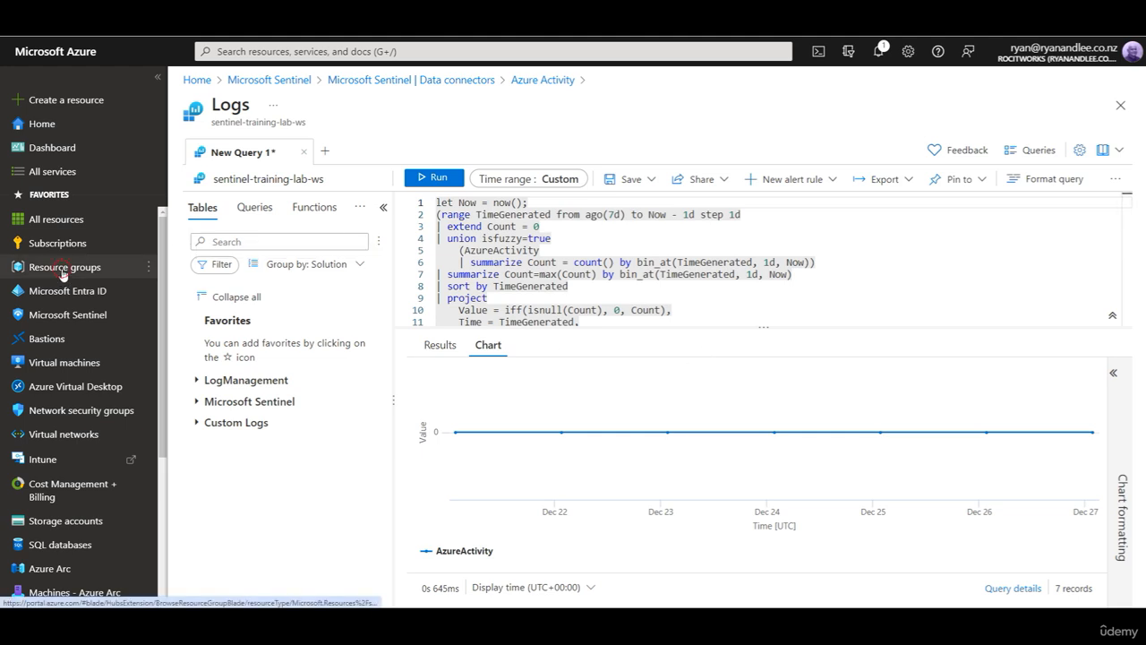
# Step: From Azure-Sentinel-Training-Lab-RG's activity log, begin a new diagnostic setting for exporting activity logs
pyautogui.click(255, 268)
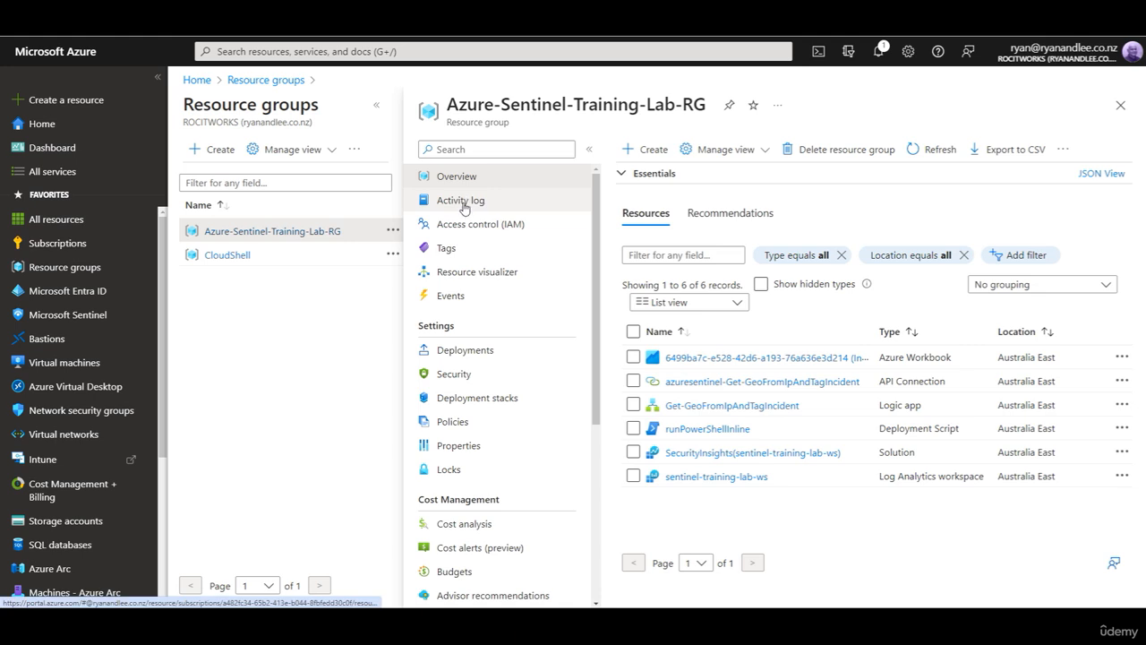
pyautogui.click(462, 202)
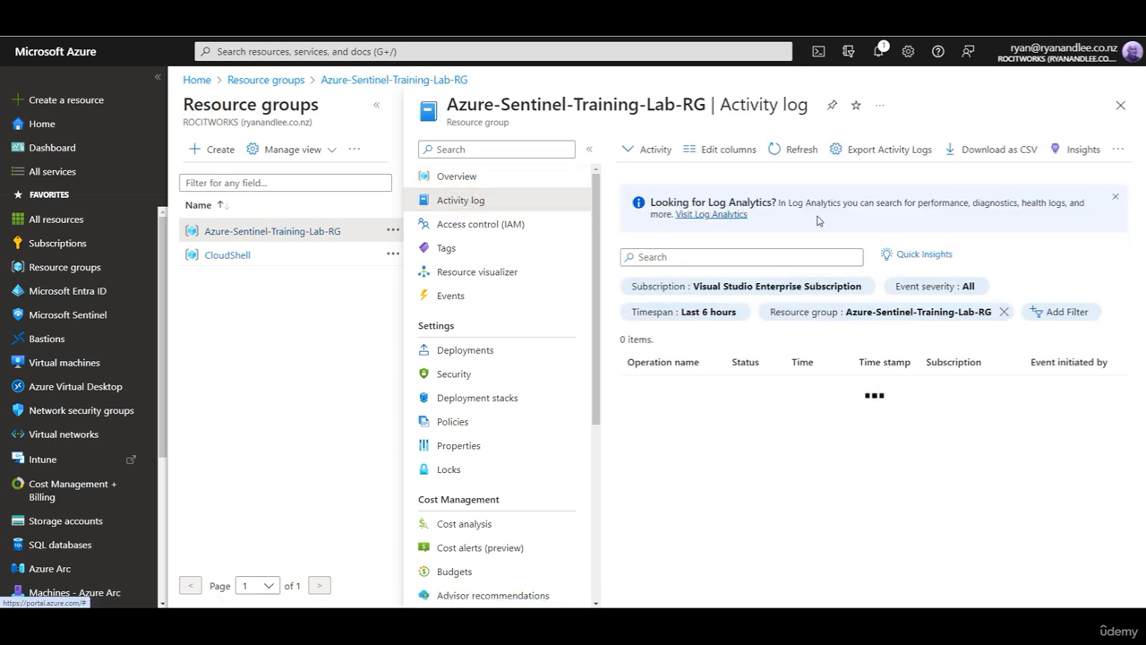
pyautogui.click(875, 152)
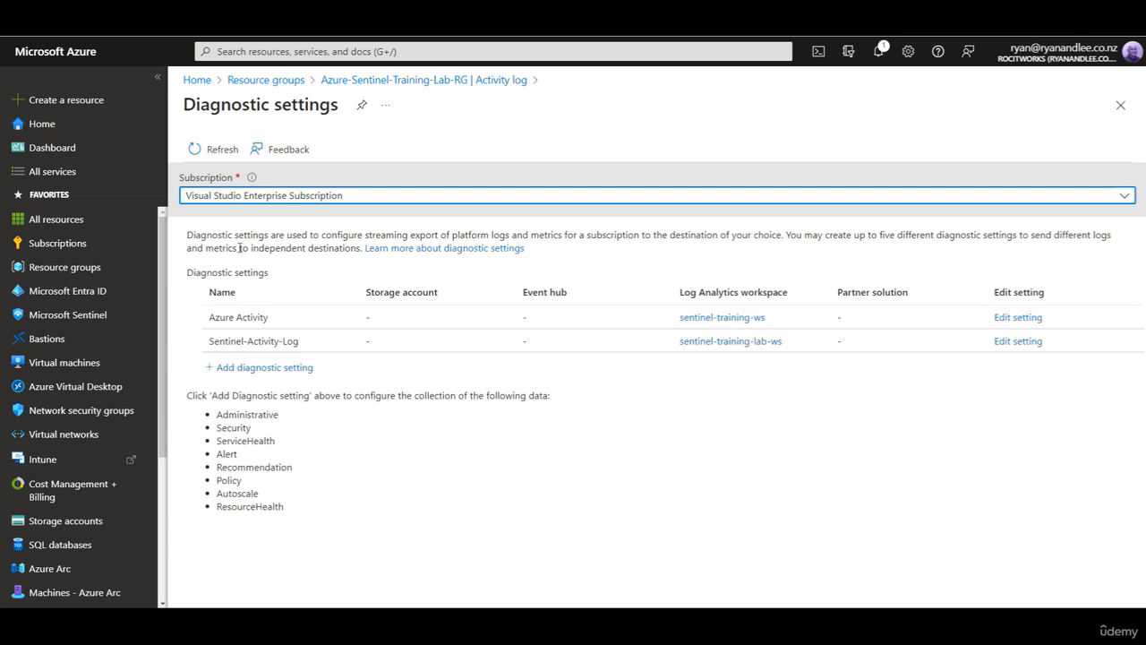
pyautogui.click(233, 317)
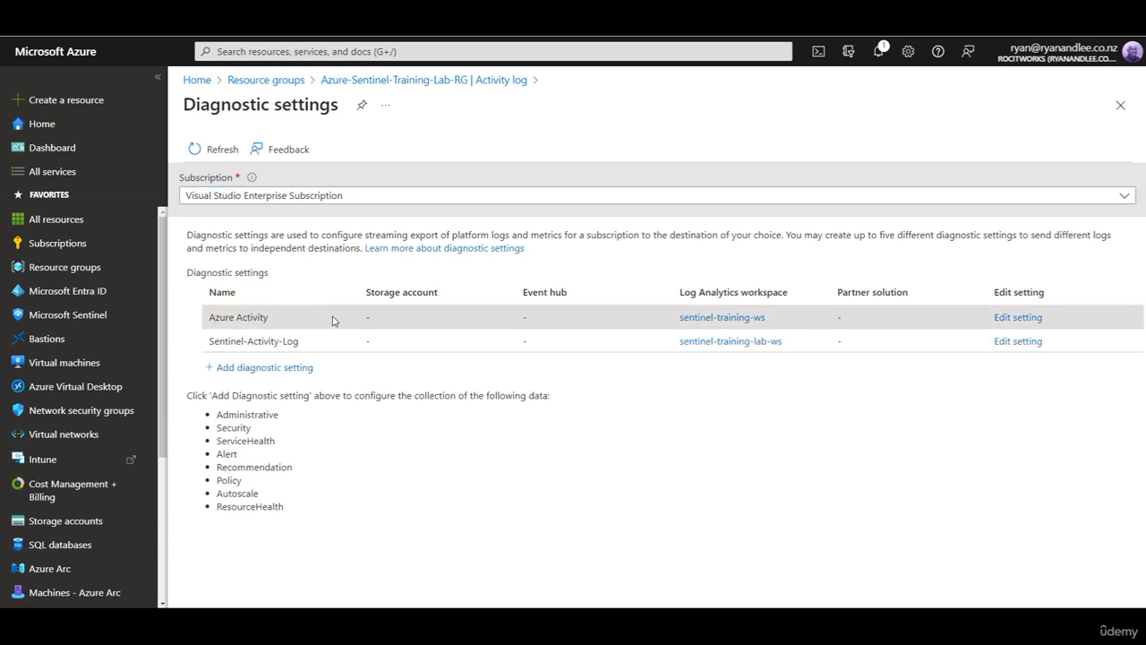
pyautogui.click(256, 369)
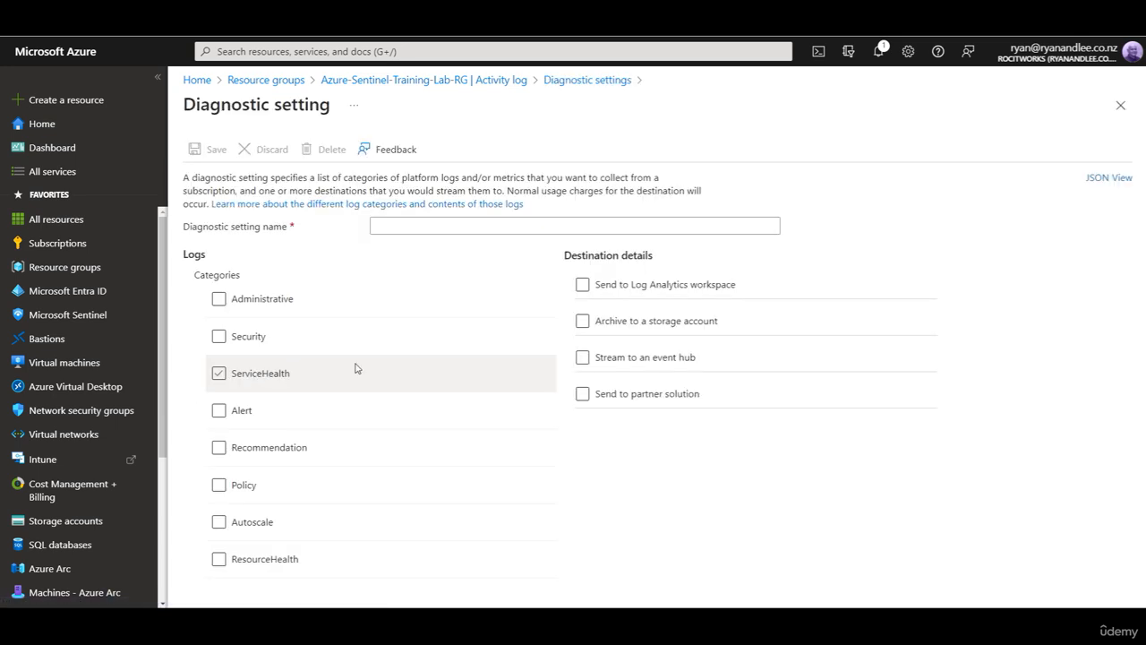
# Step: Name the diagnostic setting Azure Activity and include all eight log categories, Administrative through ResourceHealth
pyautogui.click(404, 225)
pyautogui.write('A')
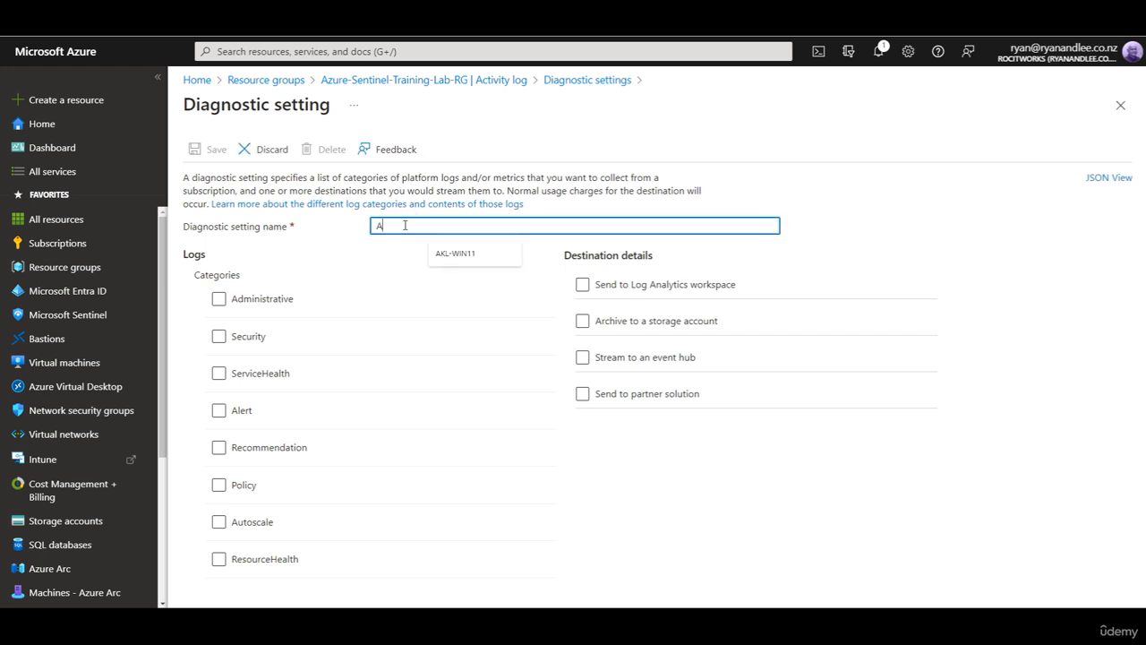
pyautogui.write('zure Activity')
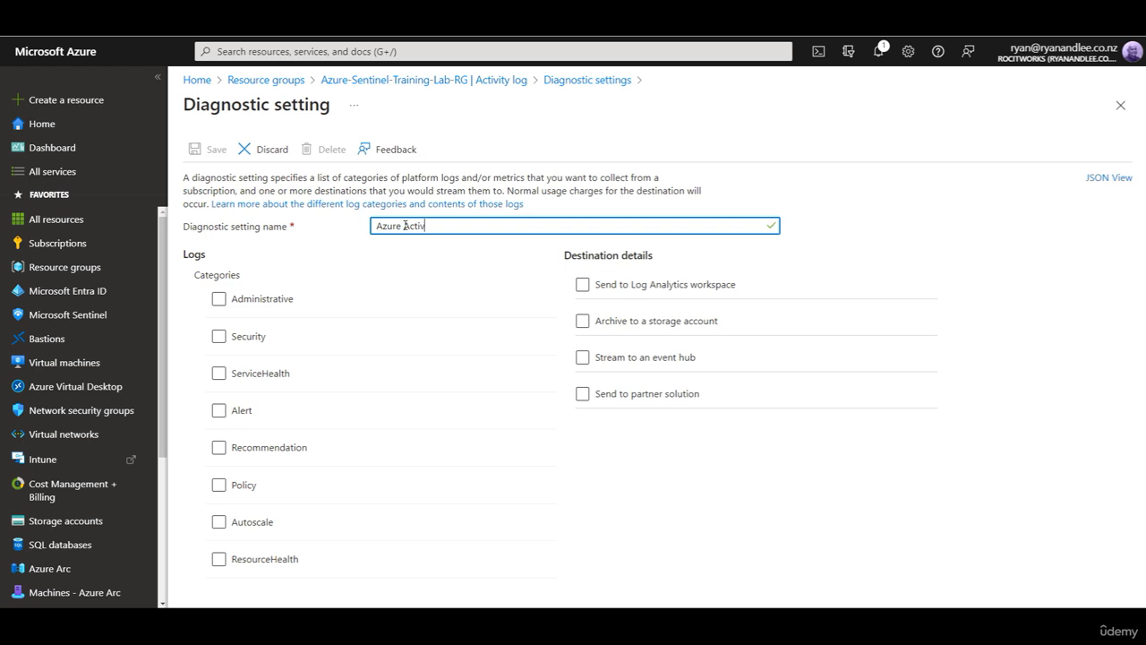
pyautogui.click(218, 298)
pyautogui.click(219, 335)
pyautogui.click(218, 373)
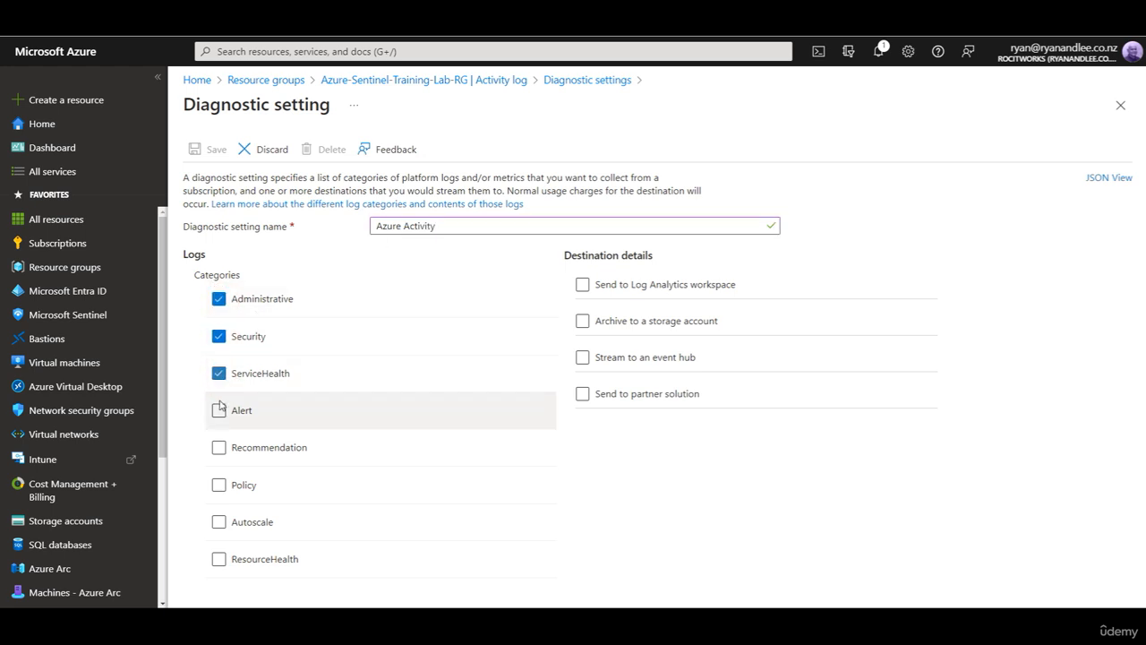
pyautogui.click(218, 410)
pyautogui.click(218, 446)
pyautogui.click(219, 486)
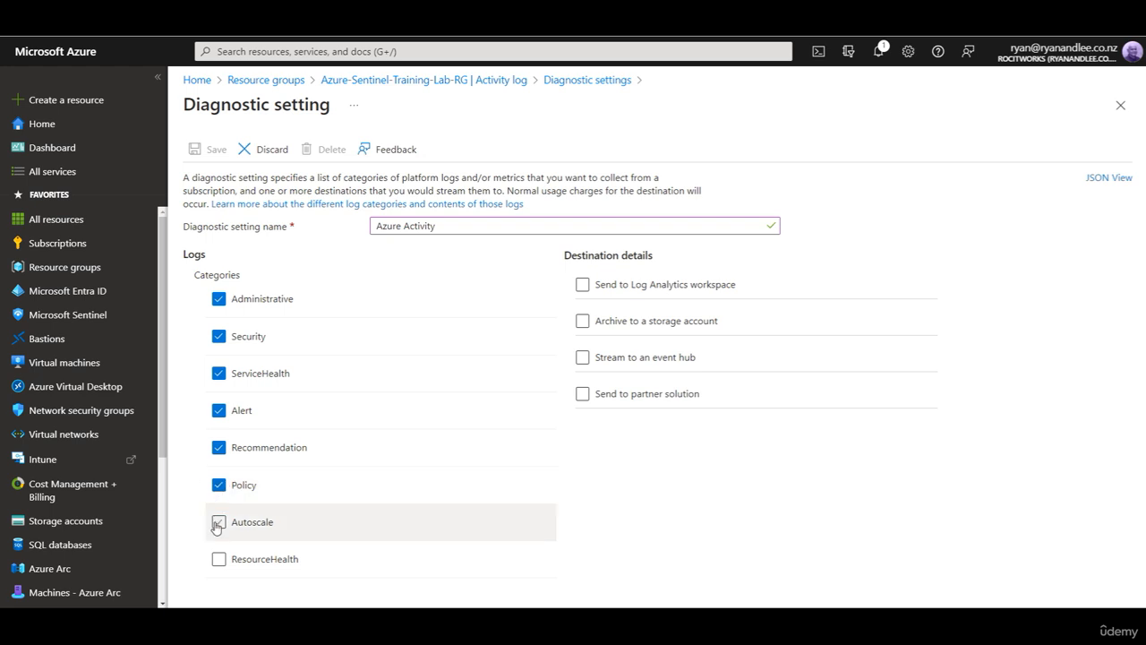
pyautogui.click(219, 521)
pyautogui.click(218, 559)
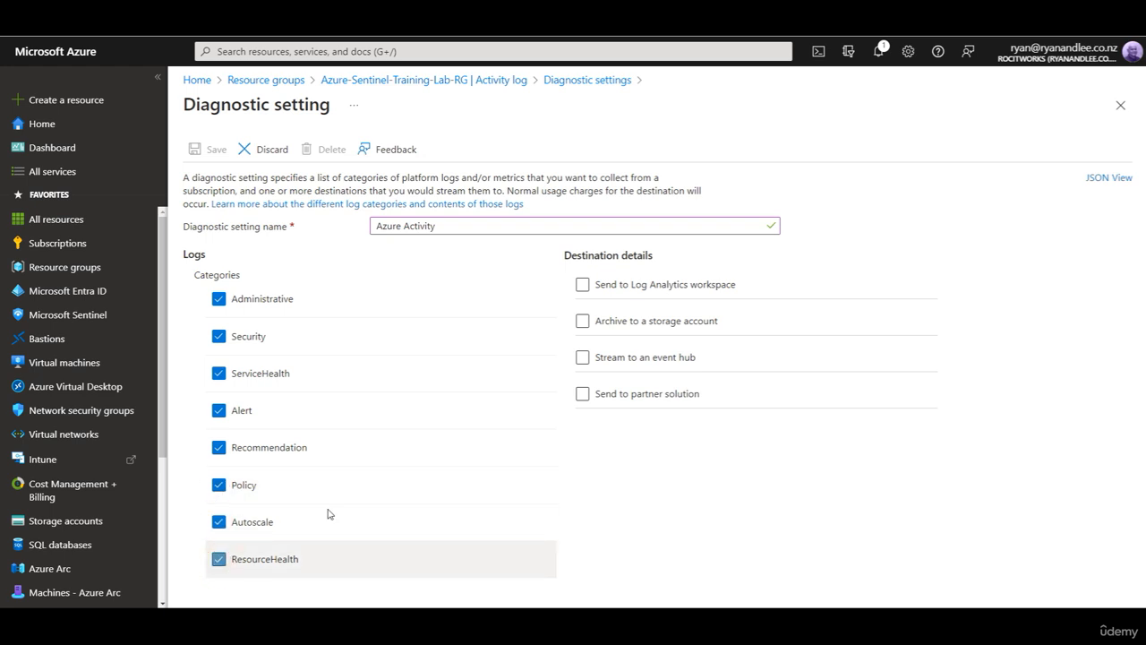
# Step: Send the logs to the sentinel-training-lab-ws Log Analytics workspace and save the setting
pyautogui.click(582, 286)
pyautogui.click(668, 383)
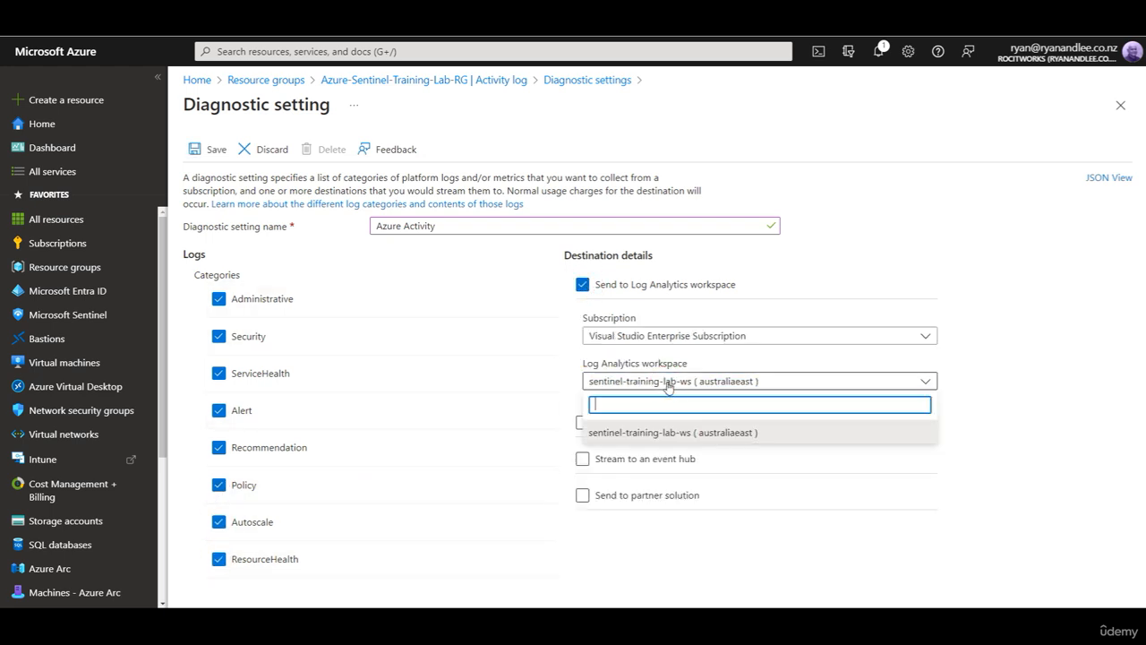
pyautogui.click(637, 431)
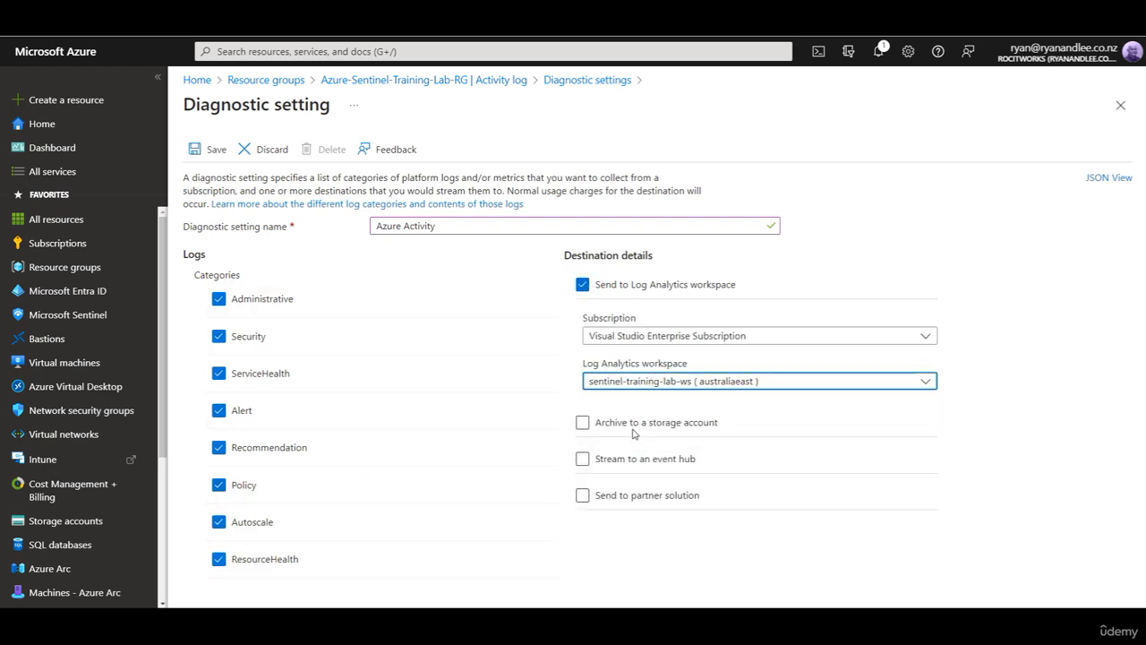
pyautogui.click(214, 154)
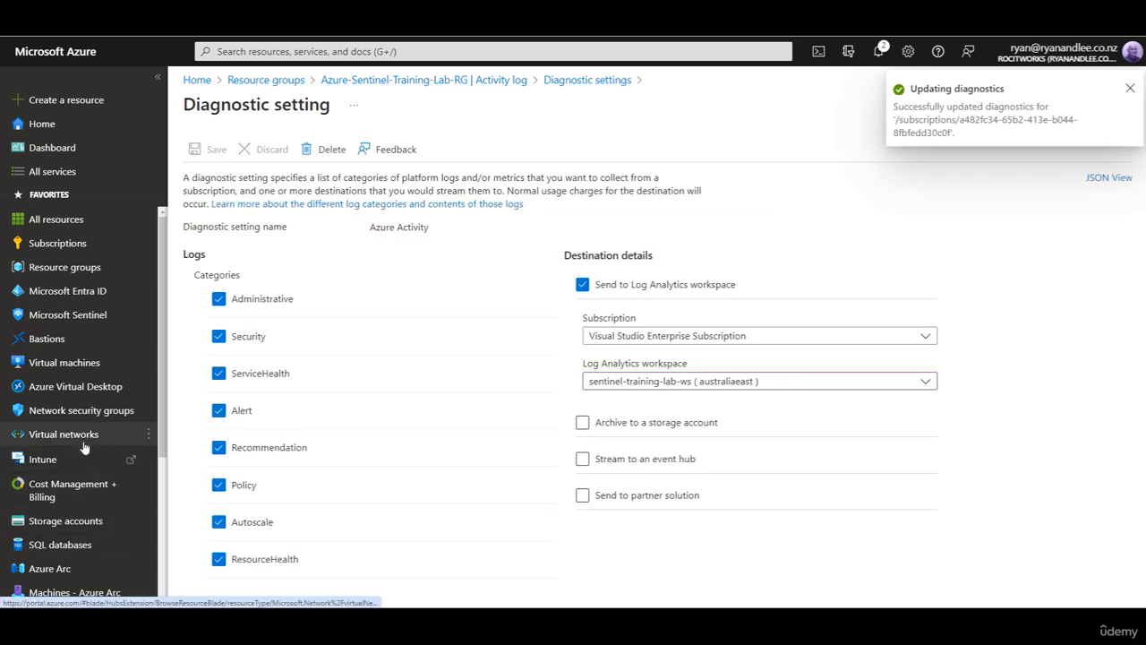
# Step: Open the sentinel-training-lab-ws workspace in Microsoft Sentinel and go to its Data connectors
pyautogui.click(84, 318)
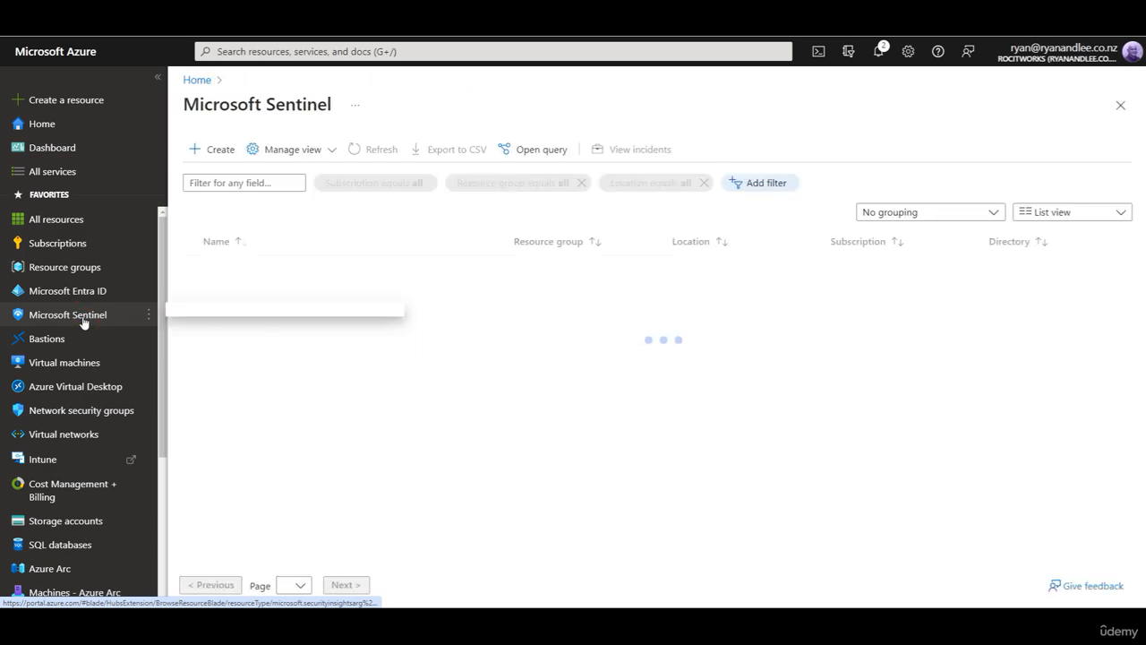
pyautogui.click(287, 269)
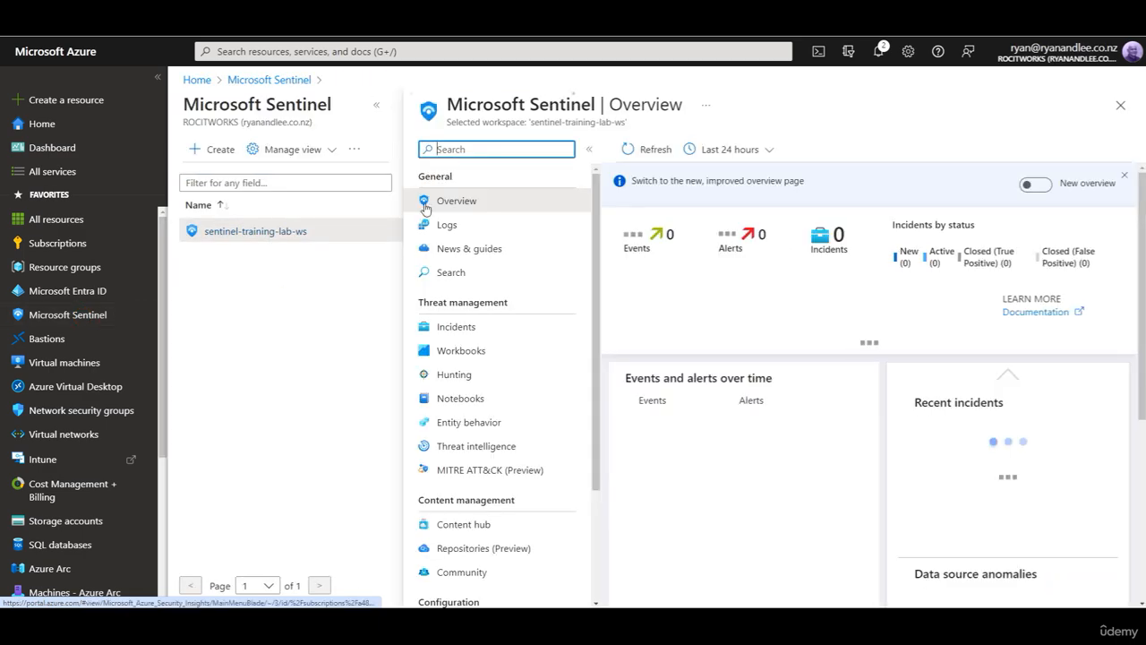
pyautogui.click(376, 105)
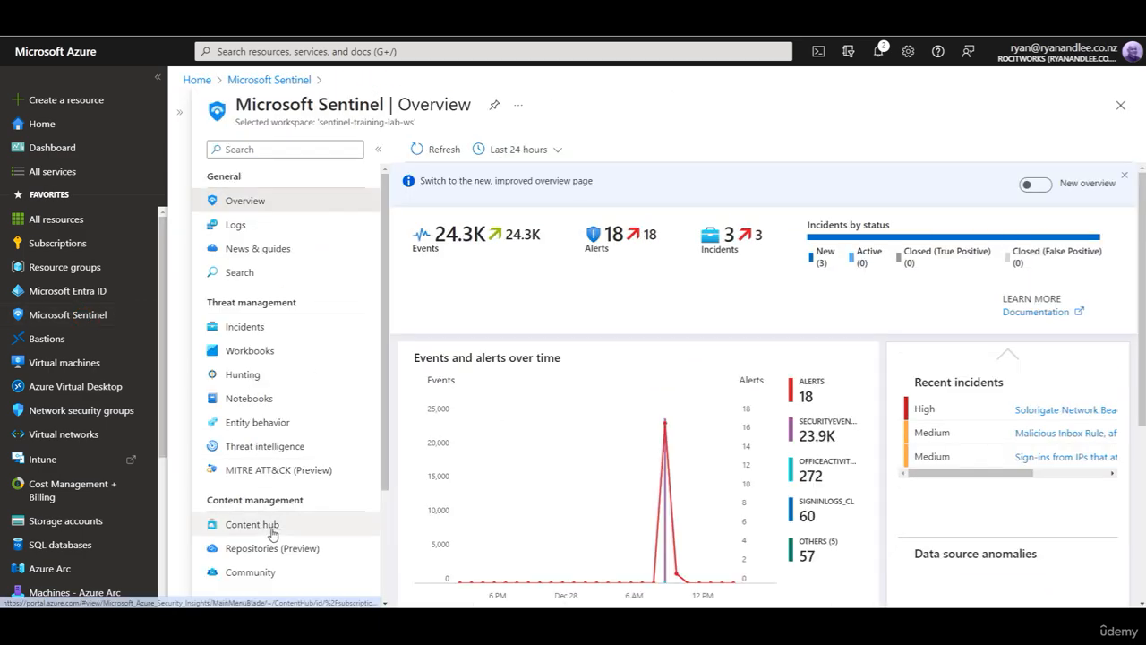
pyautogui.scroll(-2, 277, 396)
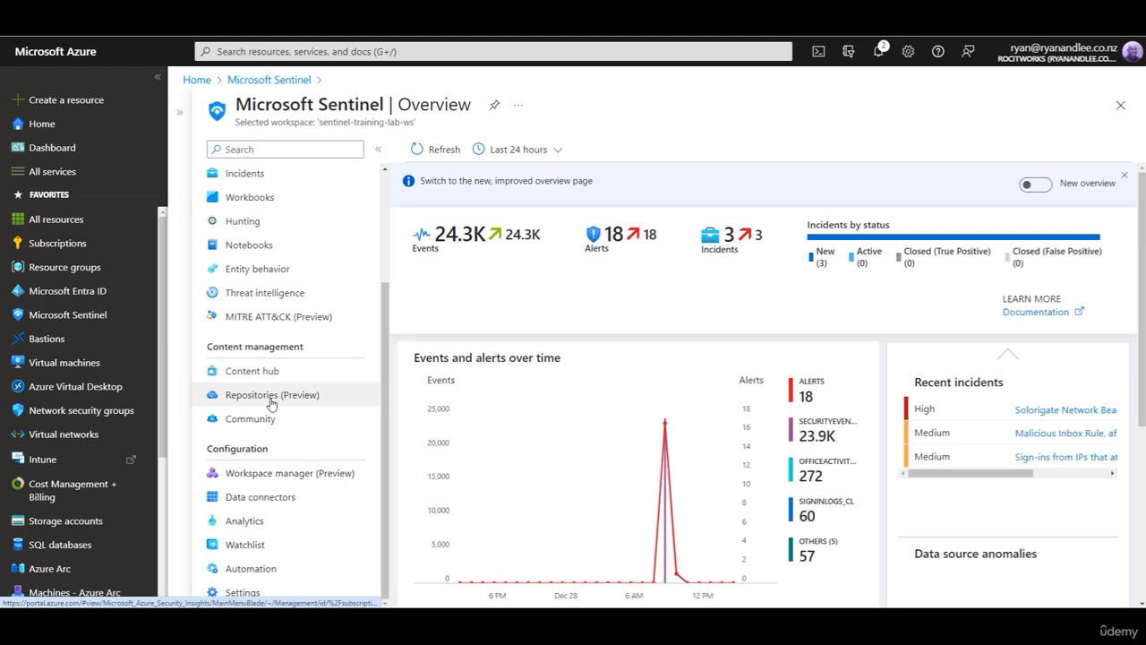
pyautogui.click(261, 506)
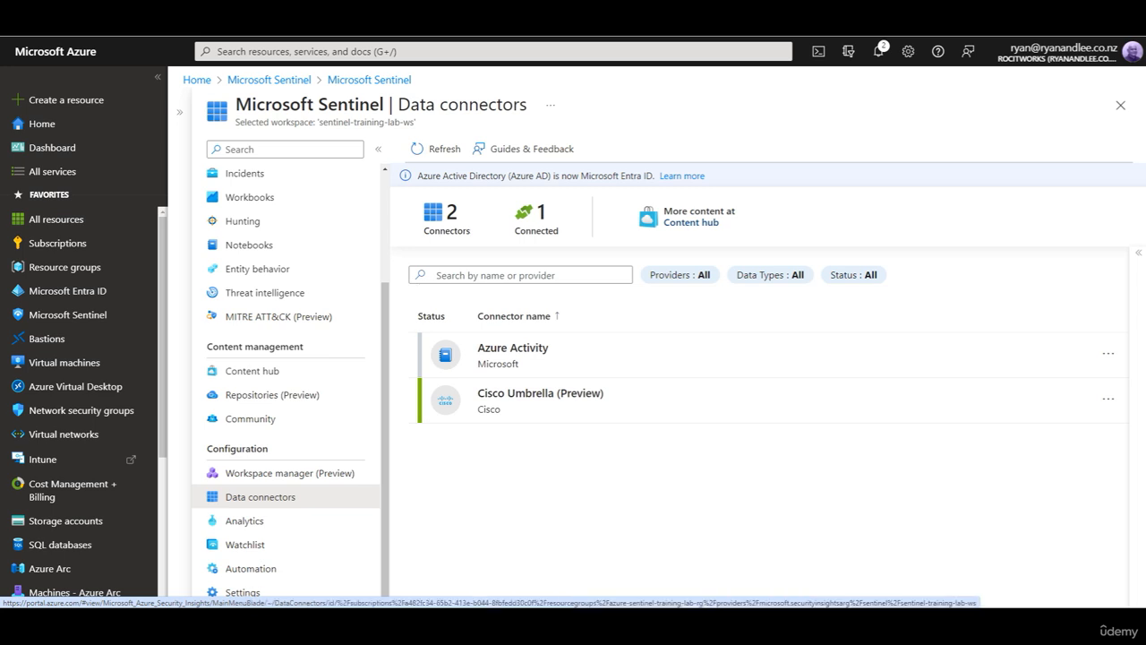
# Step: Open the Azure Activity connector page and launch the Azure Policy Assignment wizard
pyautogui.click(544, 356)
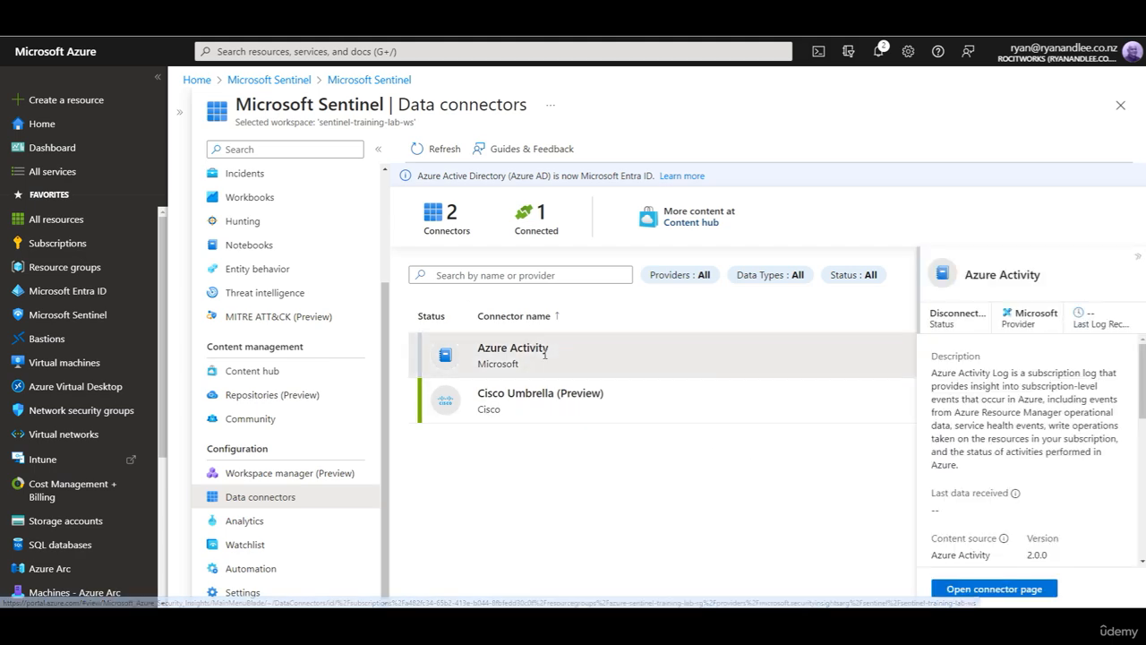
pyautogui.click(1031, 592)
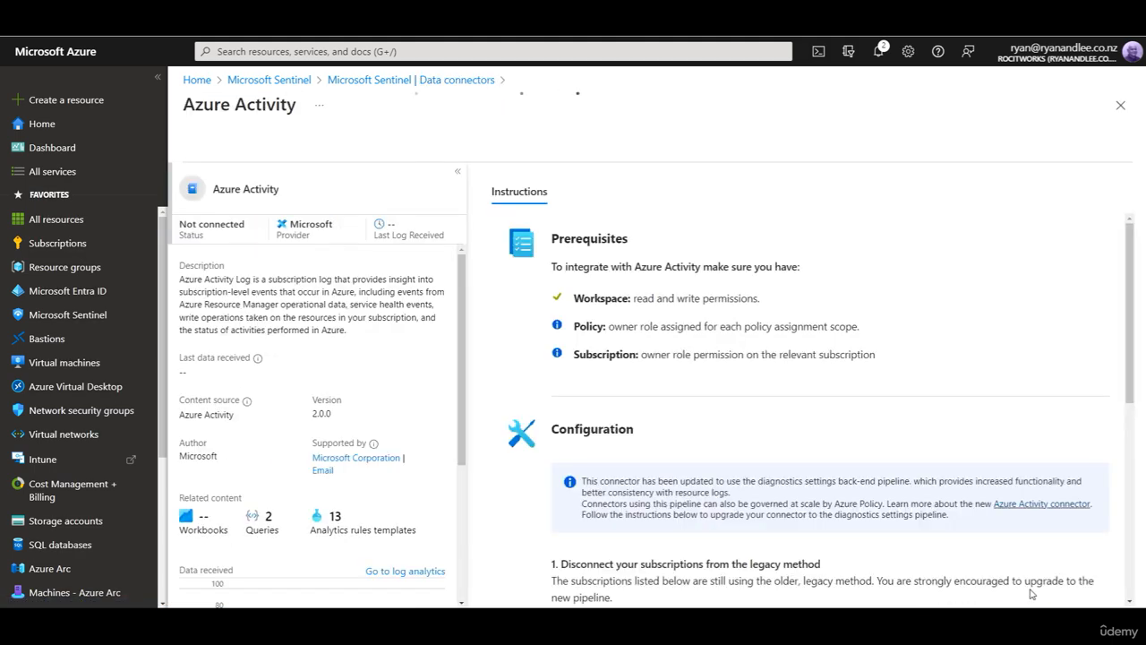
pyautogui.scroll(-5, 922, 497)
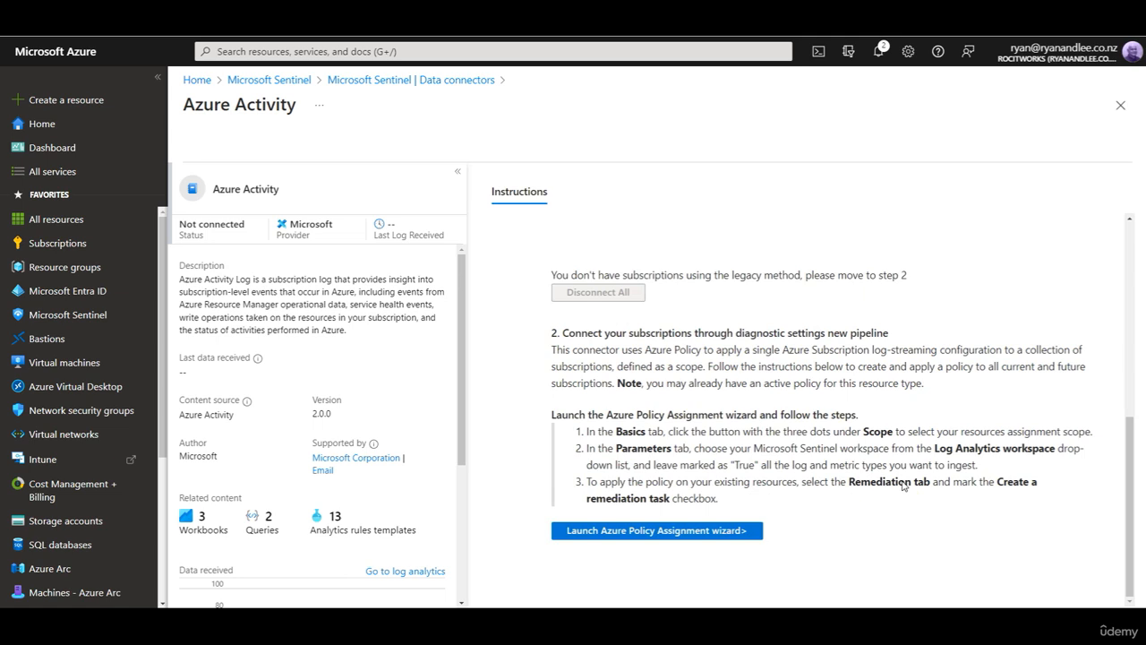
pyautogui.click(710, 532)
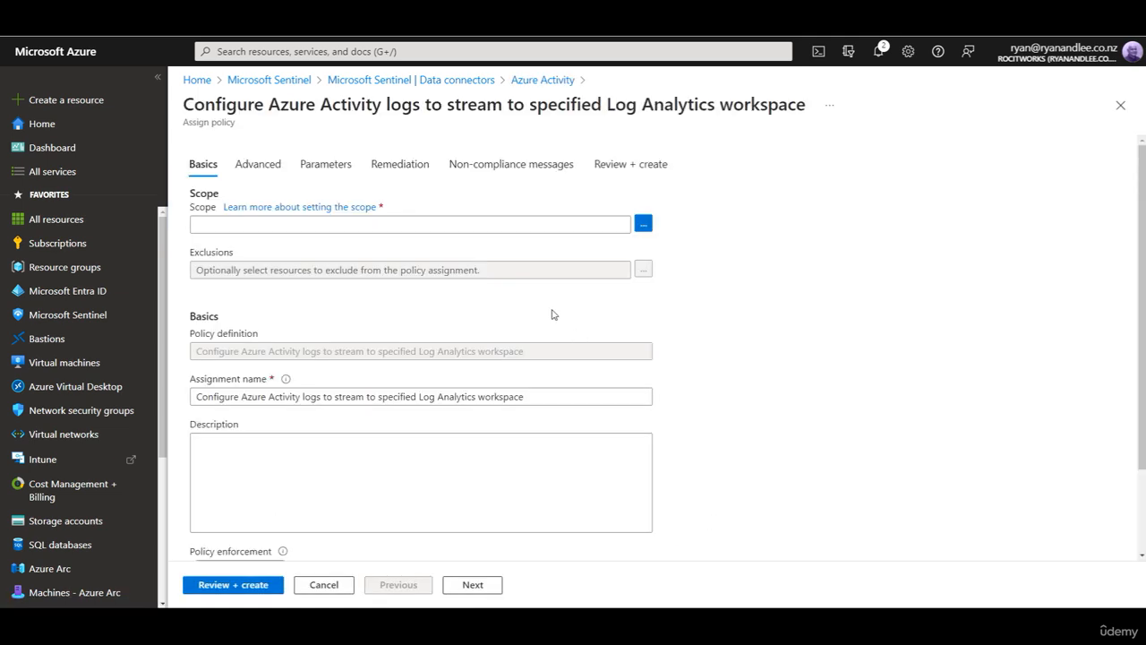
# Step: Set the assignment scope to Visual Studio Enterprise Subscription/Azure-Sentinel-Training-Lab-RG
pyautogui.click(644, 224)
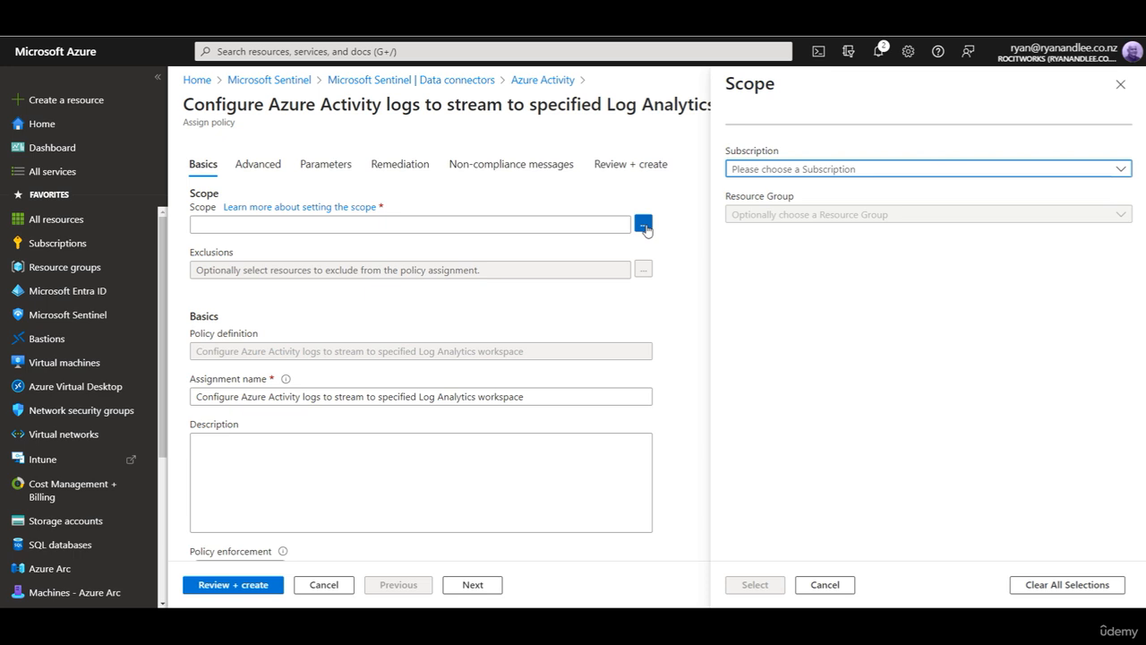
pyautogui.click(877, 170)
pyautogui.click(832, 219)
pyautogui.click(833, 217)
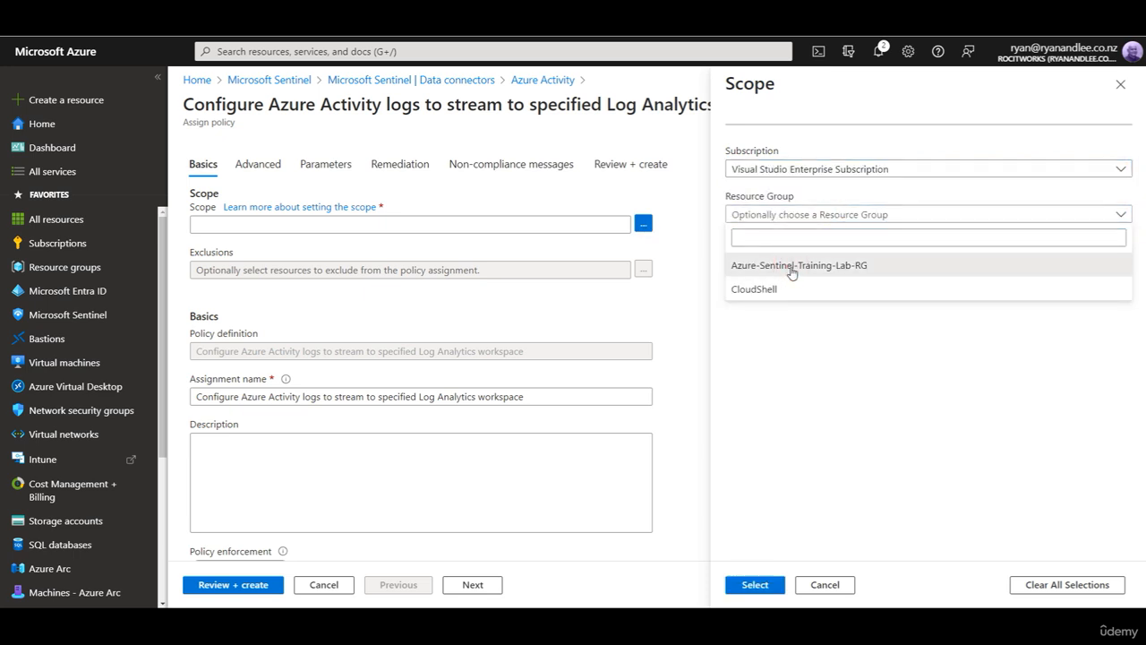
pyautogui.click(792, 267)
pyautogui.click(750, 584)
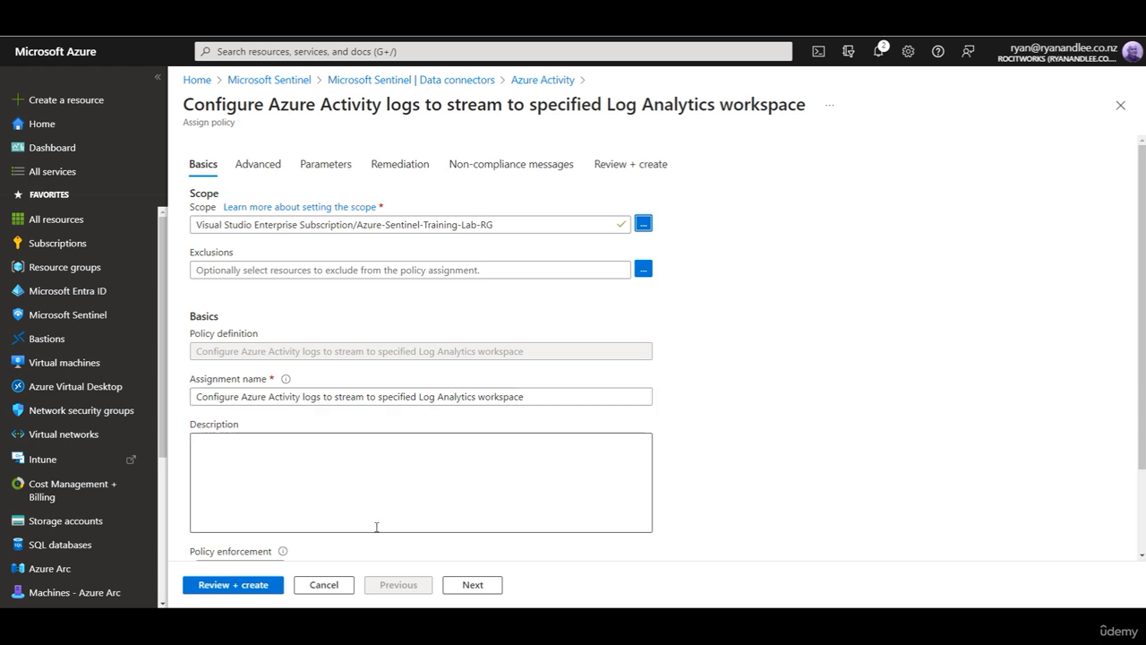
pyautogui.scroll(-2, 506, 504)
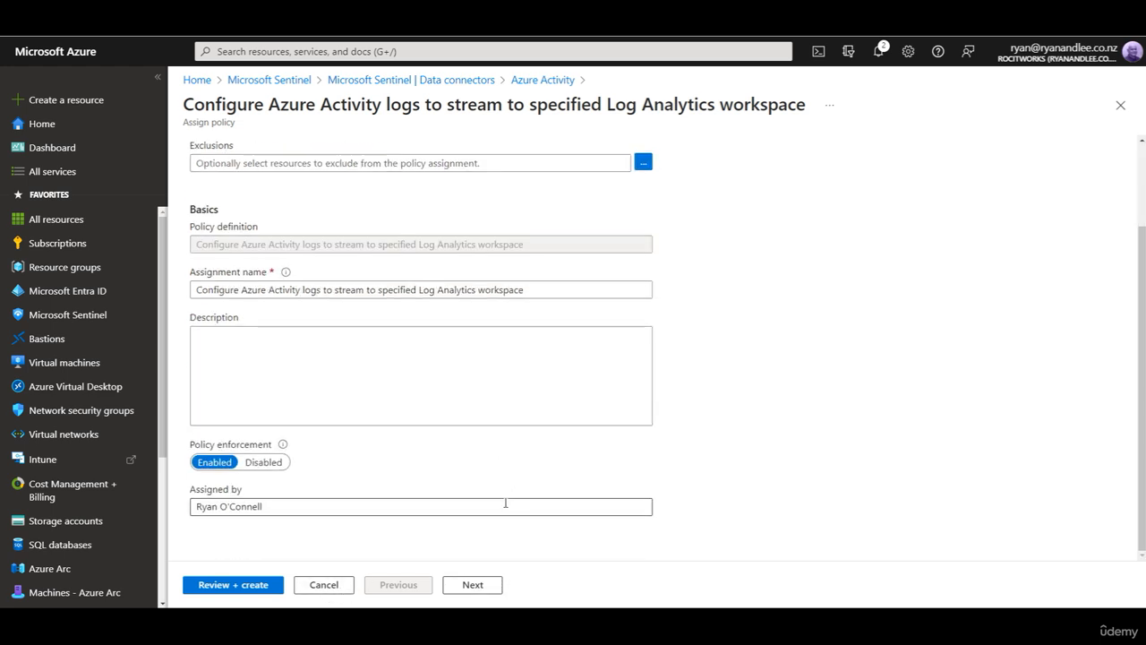
# Step: Advance through the Advanced tab to Parameters without adding a resource selector
pyautogui.click(484, 593)
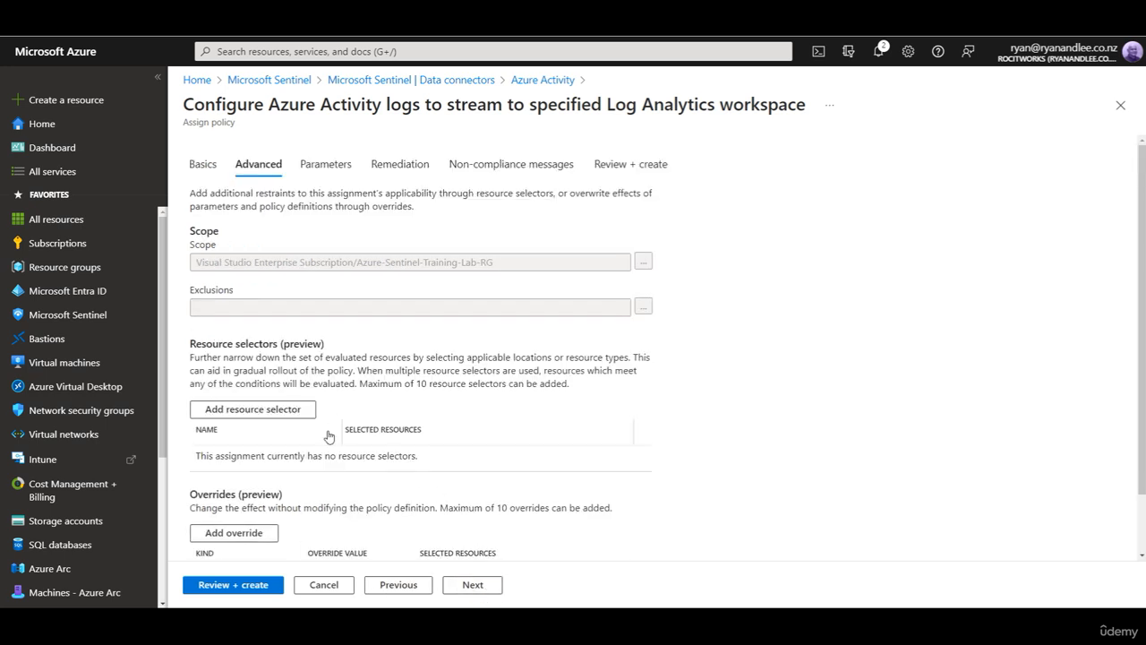
pyautogui.scroll(-1, 280, 458)
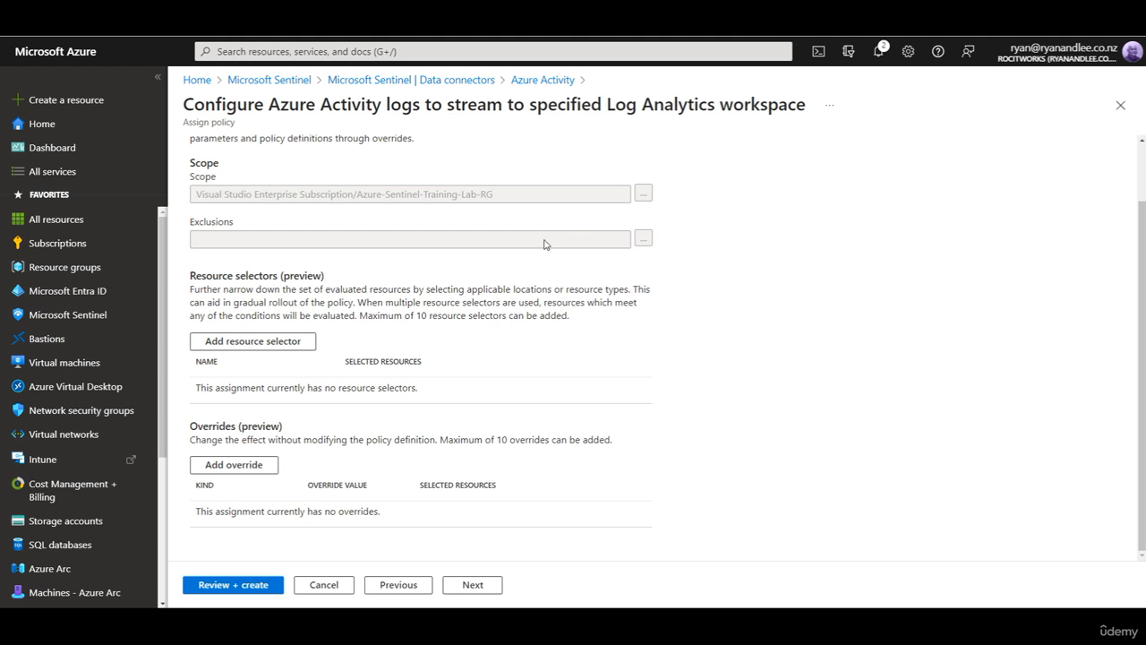
pyautogui.click(238, 348)
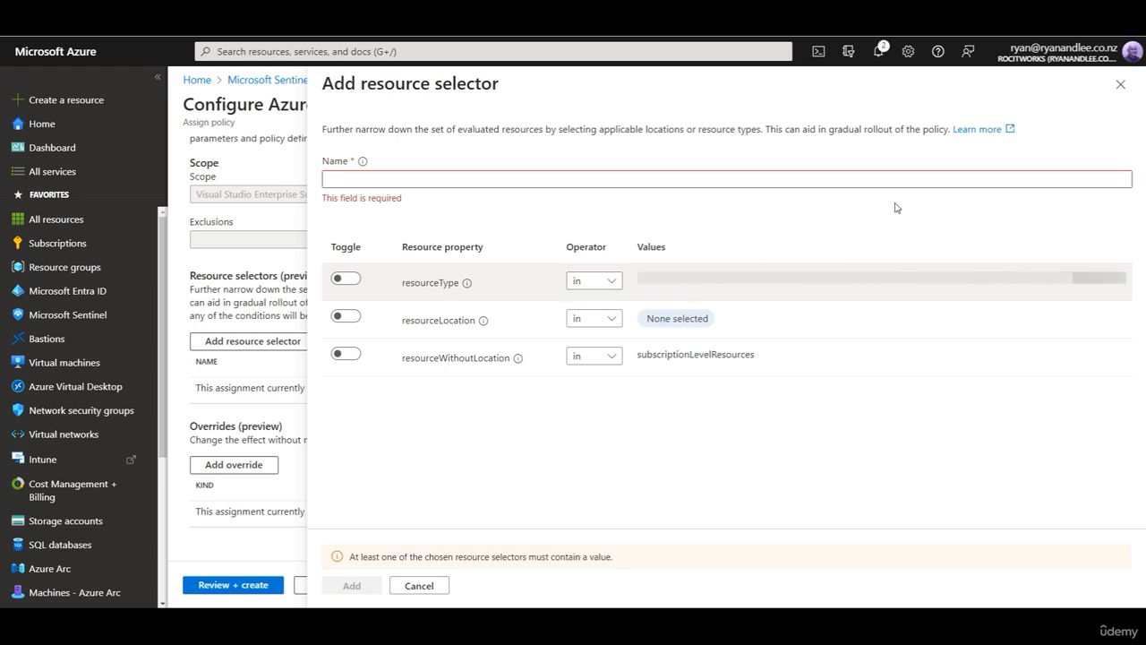
pyautogui.click(1120, 84)
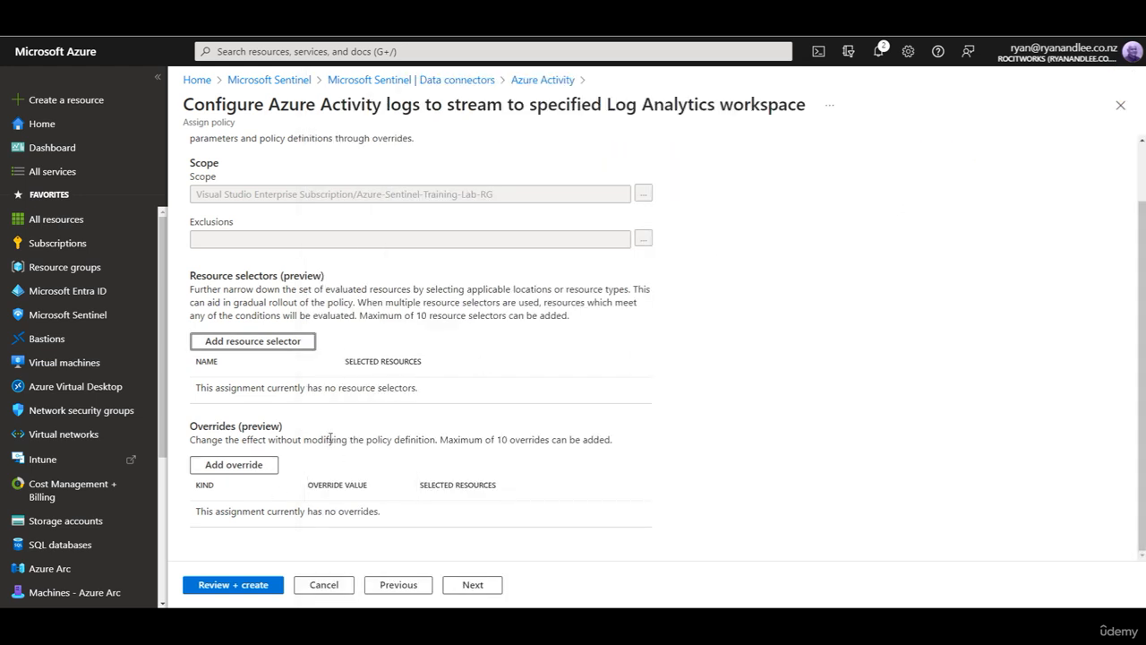
pyautogui.click(471, 586)
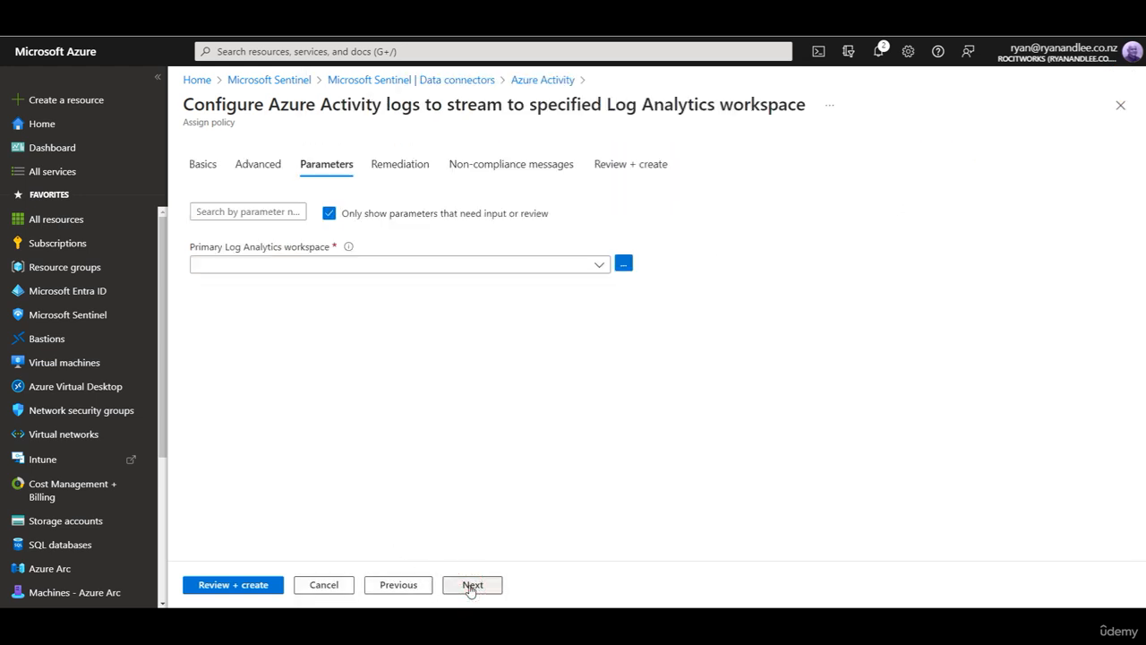
# Step: Set the Log Analytics workspace parameter to sentinel-training-lab-ws and show all parameters, then continue
pyautogui.click(623, 265)
pyautogui.click(826, 200)
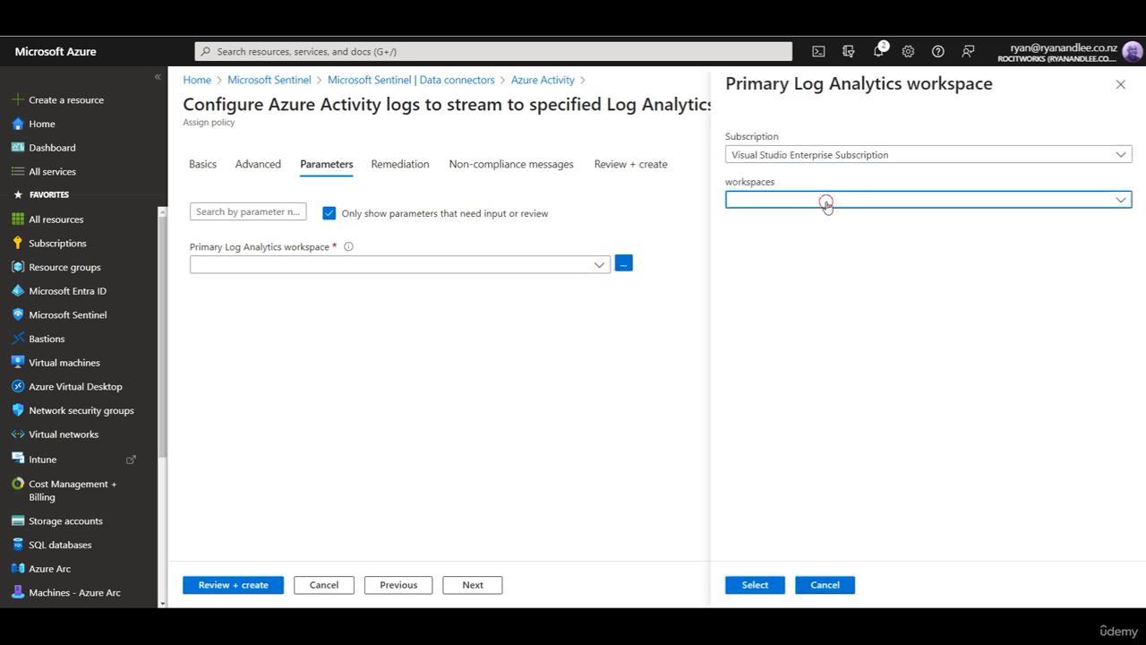
pyautogui.click(793, 253)
pyautogui.click(768, 589)
pyautogui.click(328, 216)
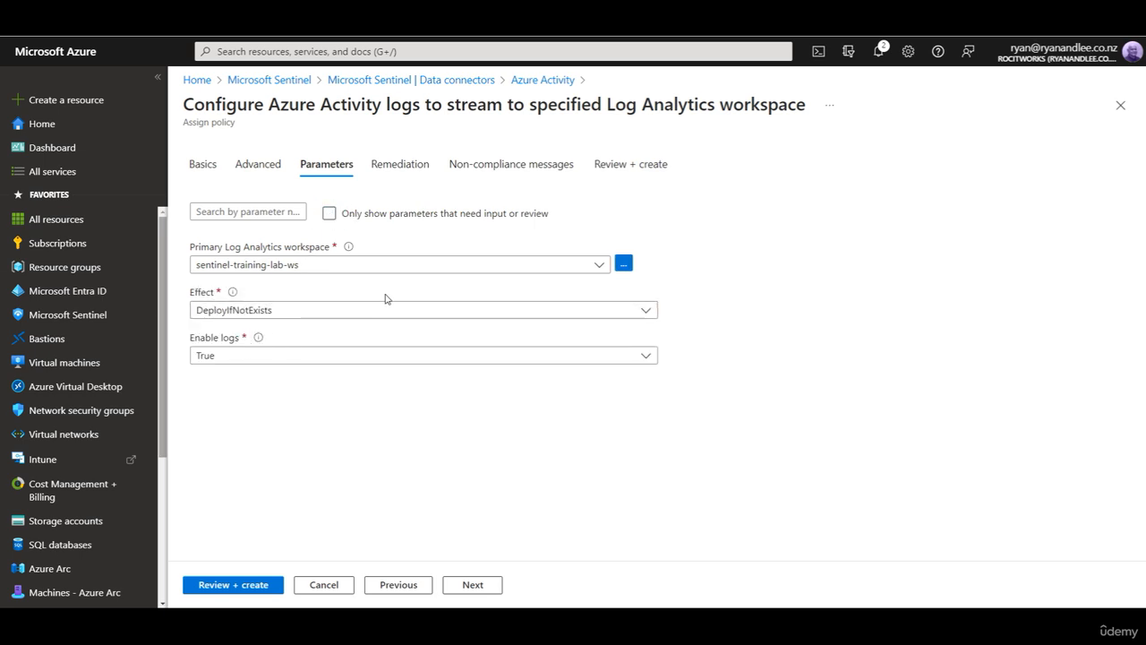
pyautogui.click(480, 588)
# Step: Enable a remediation task with the system-assigned identity located in Australia East
pyautogui.click(197, 256)
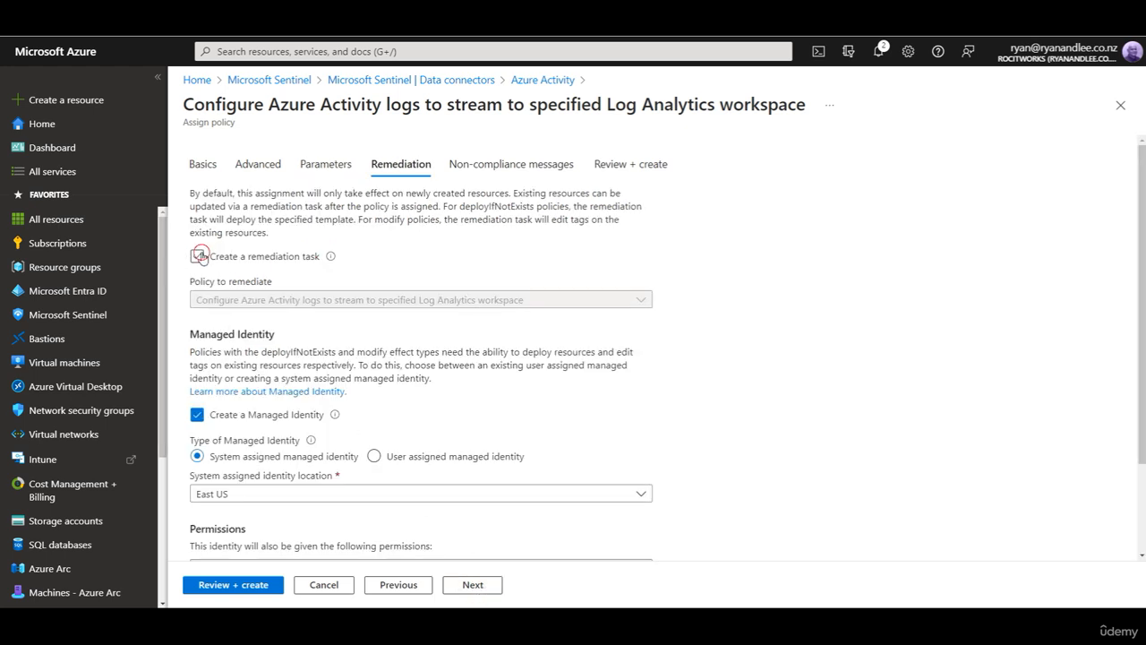
pyautogui.click(413, 301)
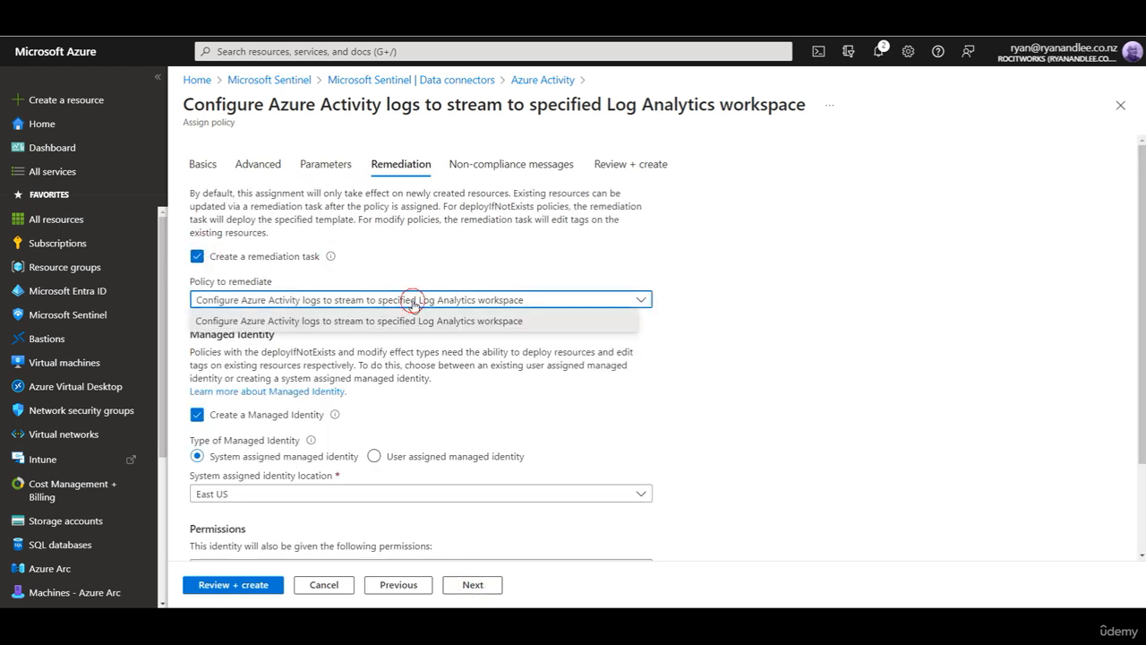
pyautogui.click(410, 310)
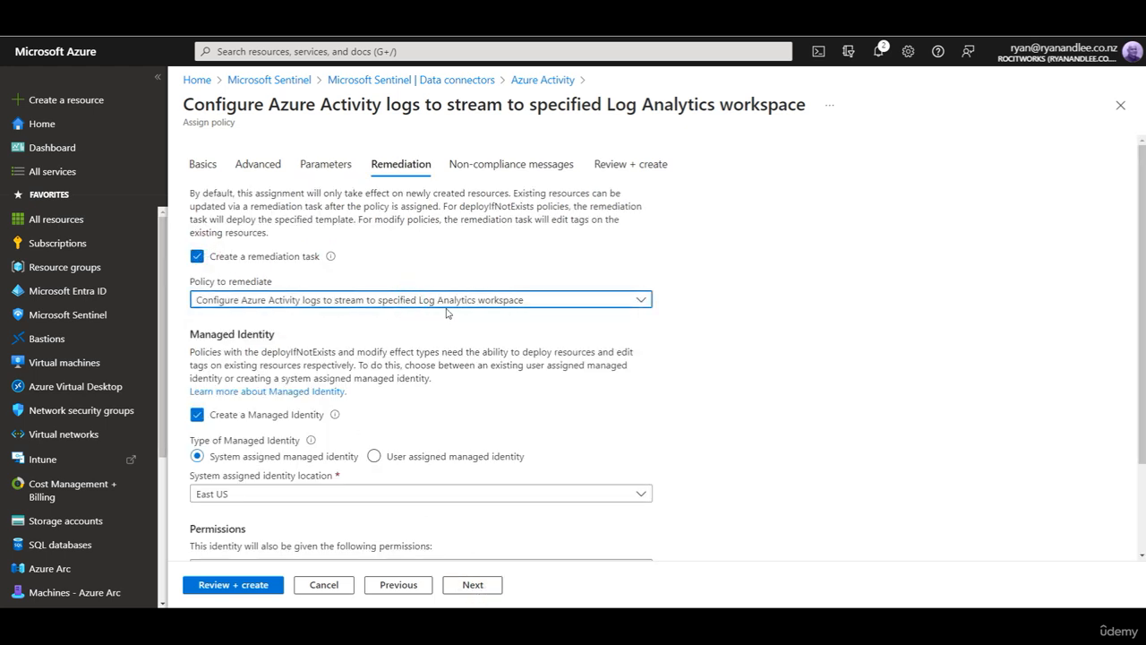
pyautogui.click(394, 497)
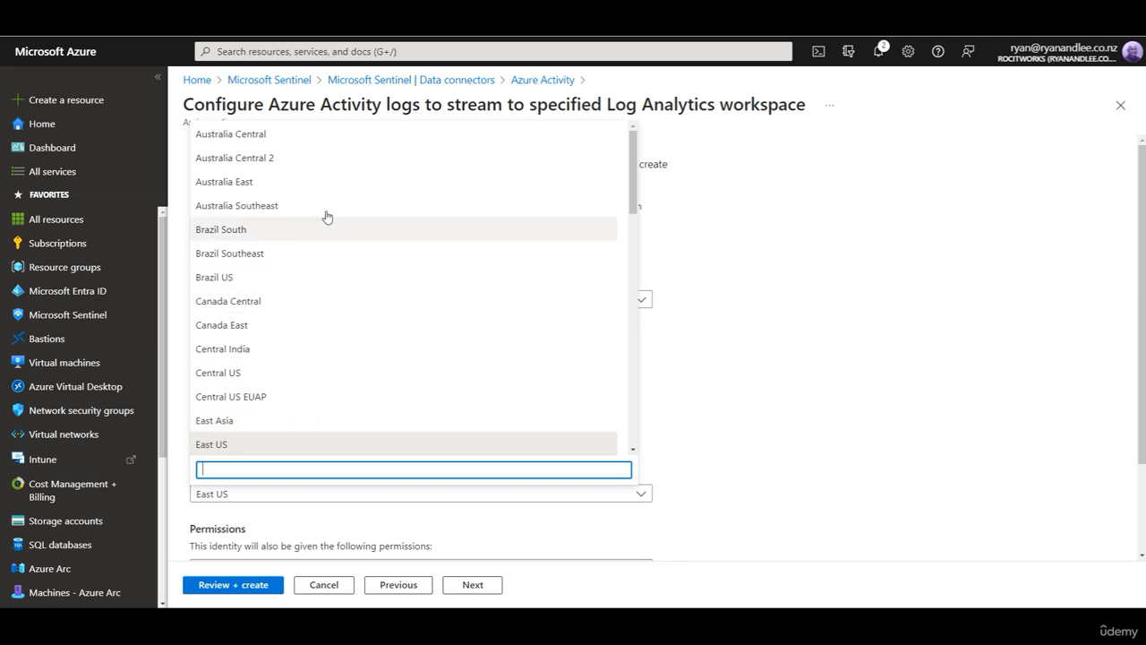
pyautogui.click(267, 184)
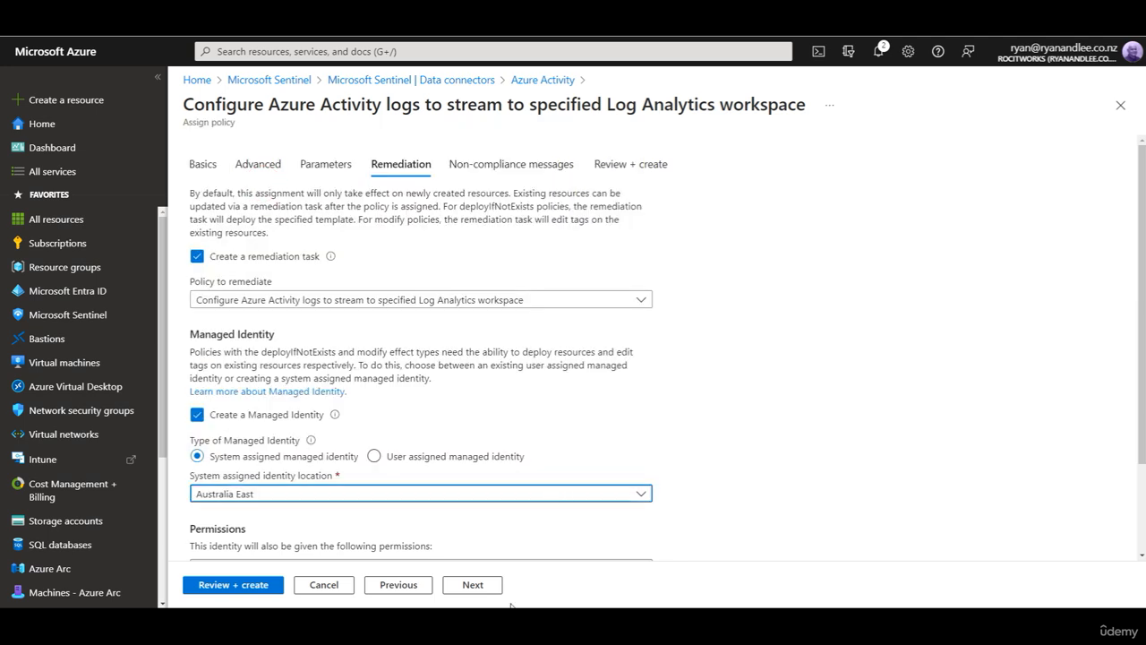
pyautogui.scroll(-2, 540, 514)
# Step: Advance past non-compliance messages to the Review + create summary
pyautogui.click(481, 589)
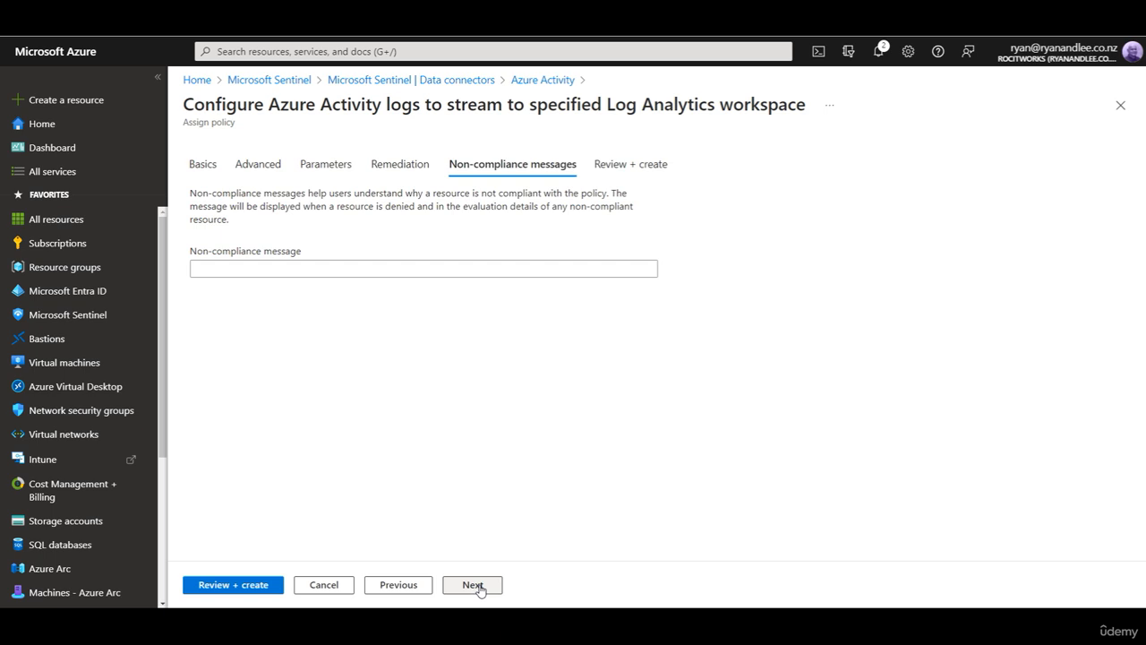
pyautogui.click(474, 586)
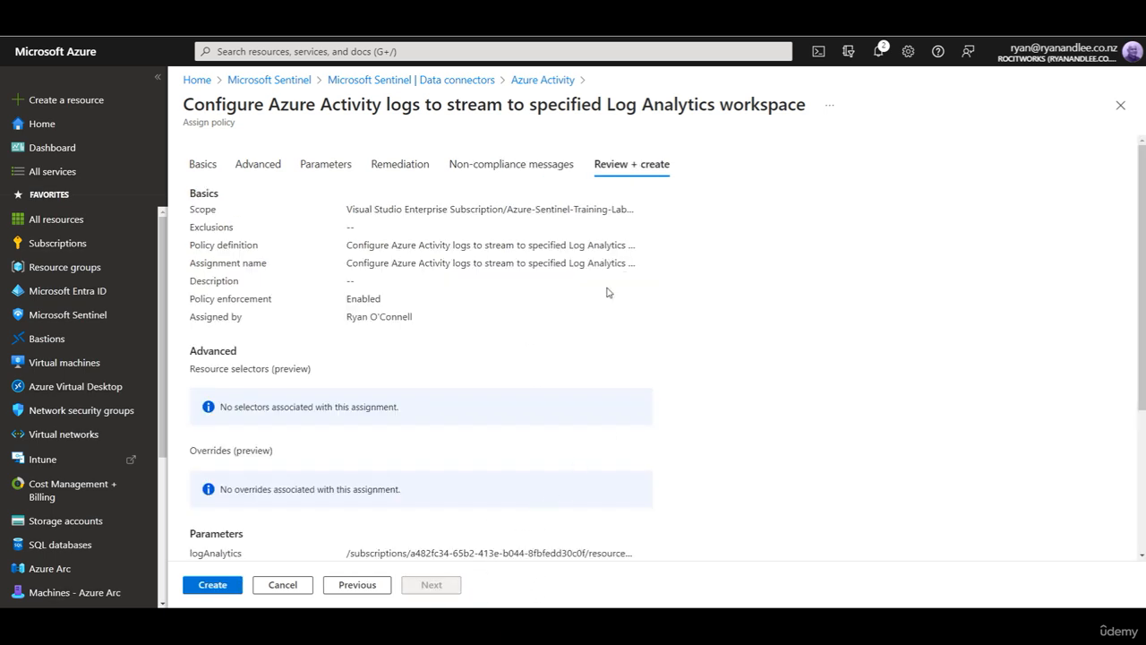
pyautogui.scroll(-3, 606, 291)
# Step: Create the policy assignment, then refresh sentinel-training-lab-ws Data connectors to see Azure Activity connected
pyautogui.click(211, 591)
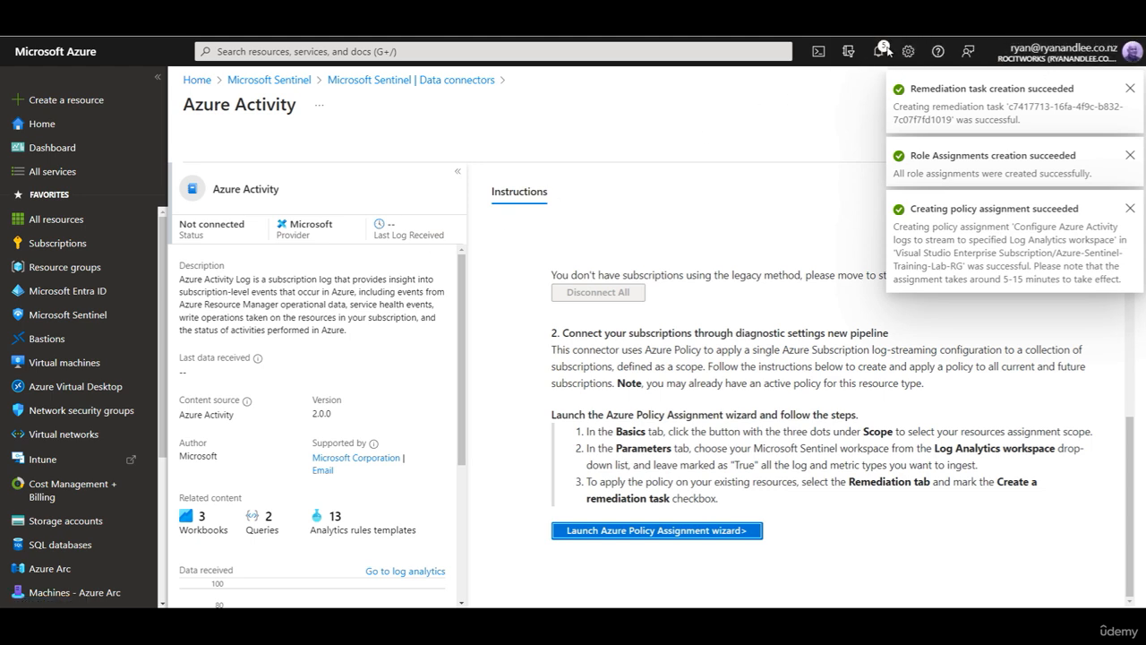
pyautogui.click(91, 318)
pyautogui.click(269, 272)
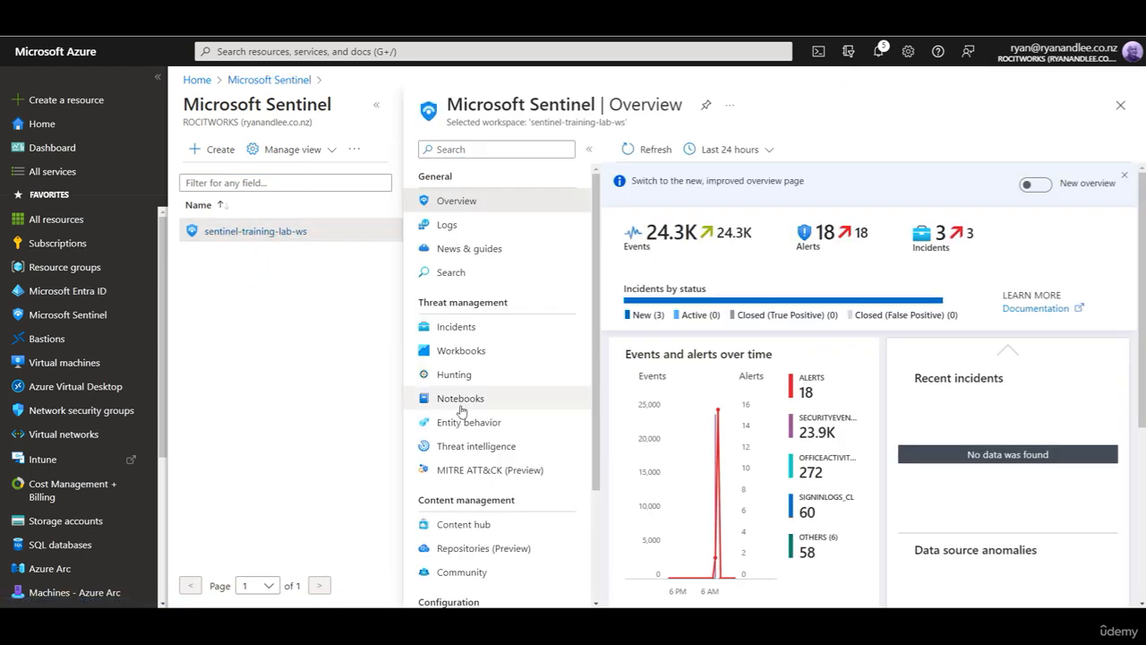
pyautogui.click(379, 108)
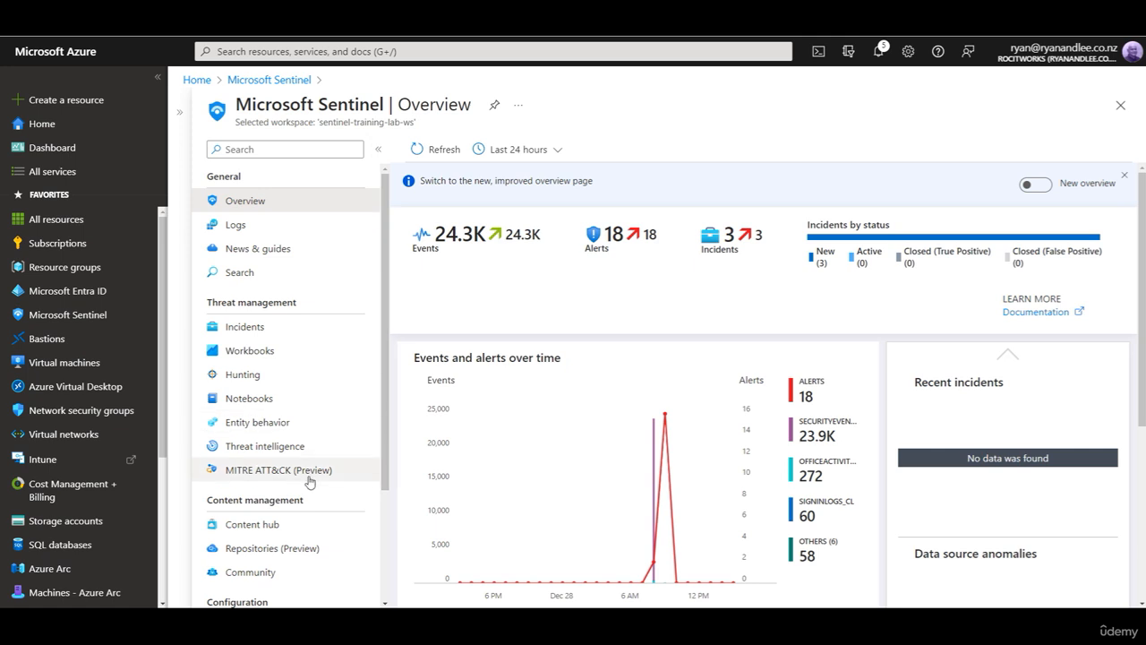
pyautogui.scroll(-2, 309, 476)
pyautogui.click(291, 533)
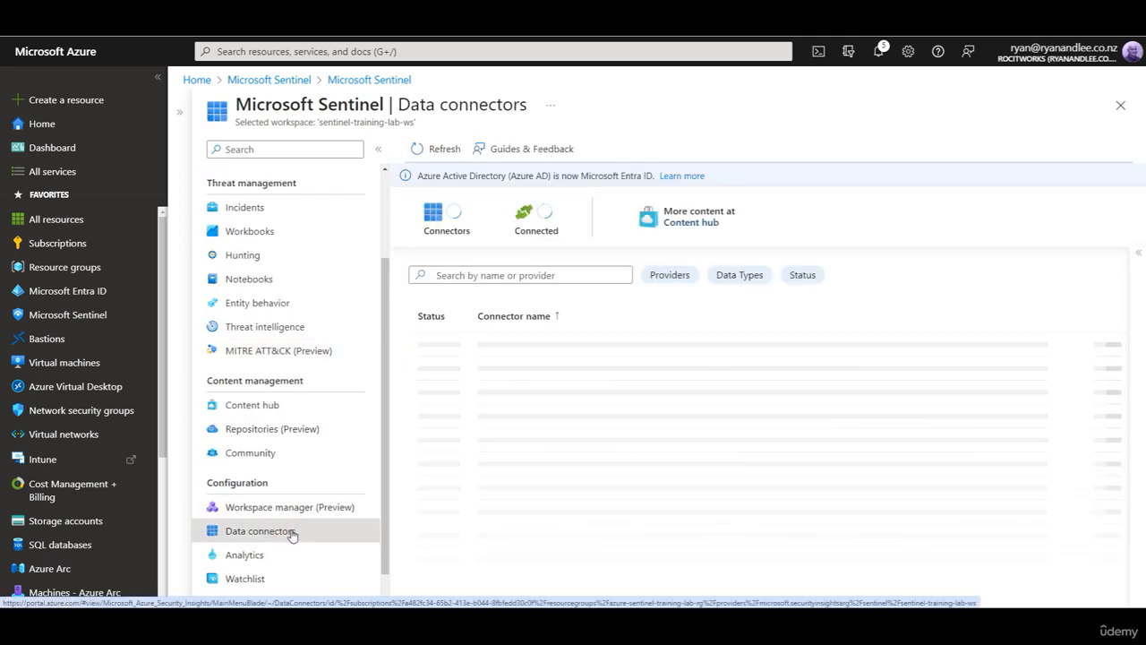
pyautogui.click(426, 149)
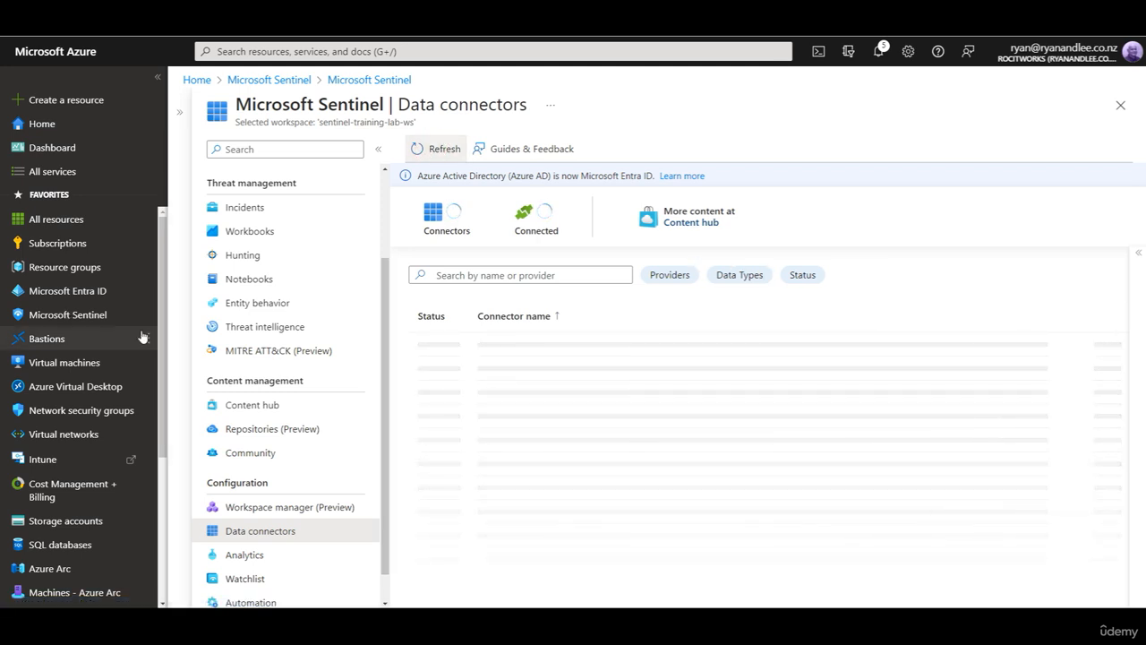
pyautogui.moveTo(119, 322)
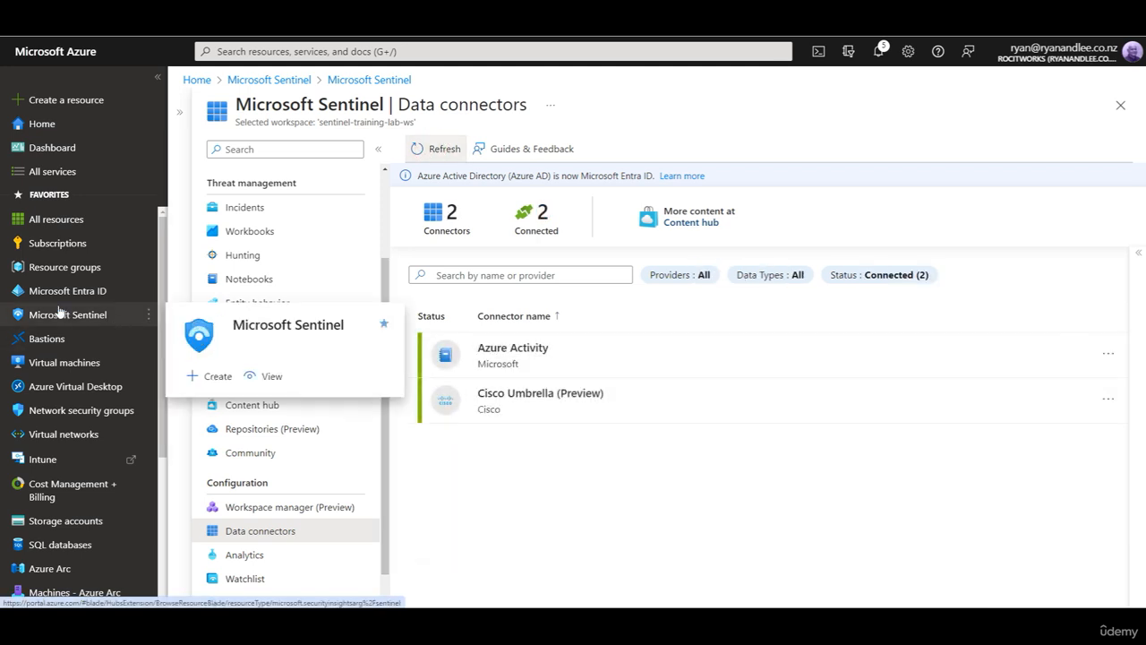